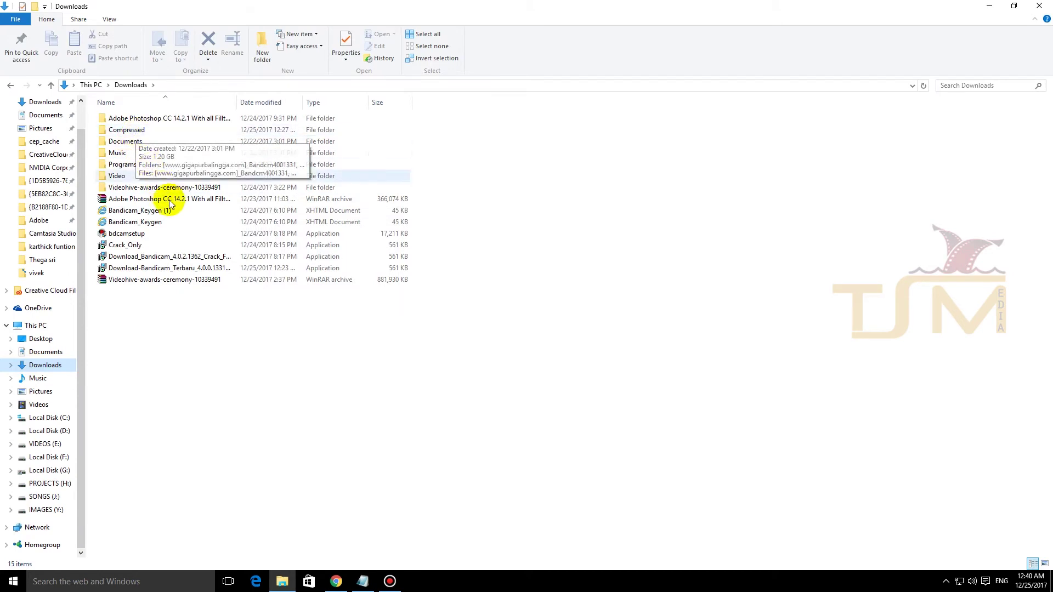
Locate the setup application in the Adobe Photoshop CC 14.2.1 folder, then minimize File Explorer
{"action": "left_click", "coordinate": [171, 199]}
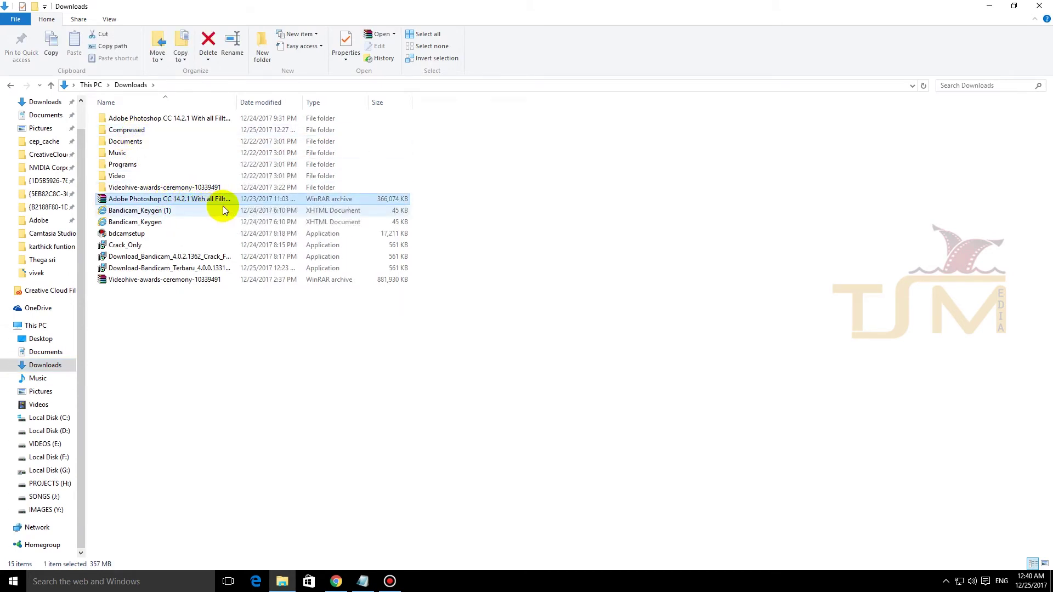
{"action": "double_click", "coordinate": [174, 119]}
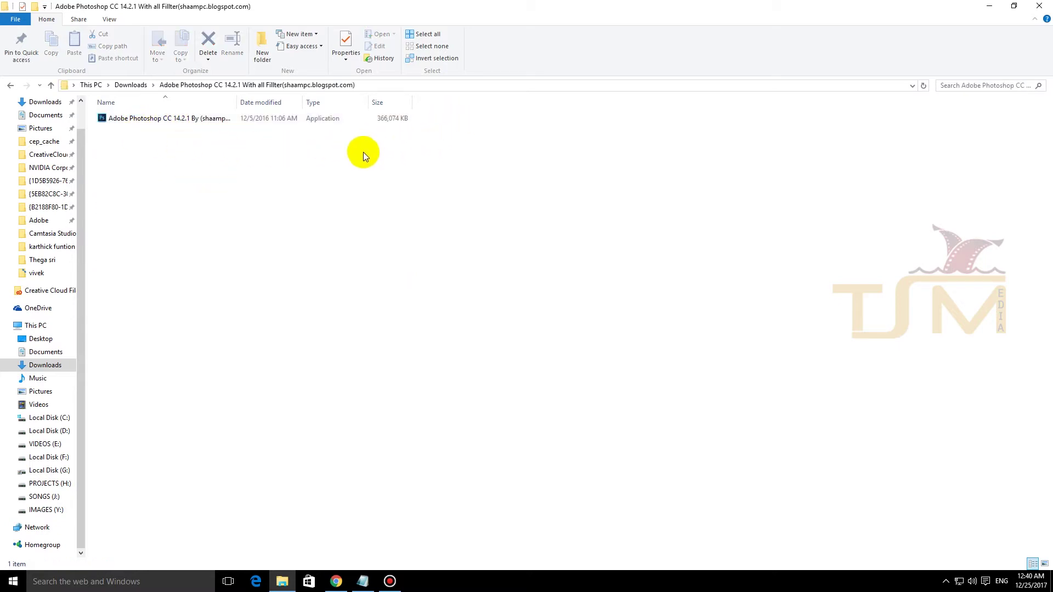
{"action": "left_click", "coordinate": [234, 123]}
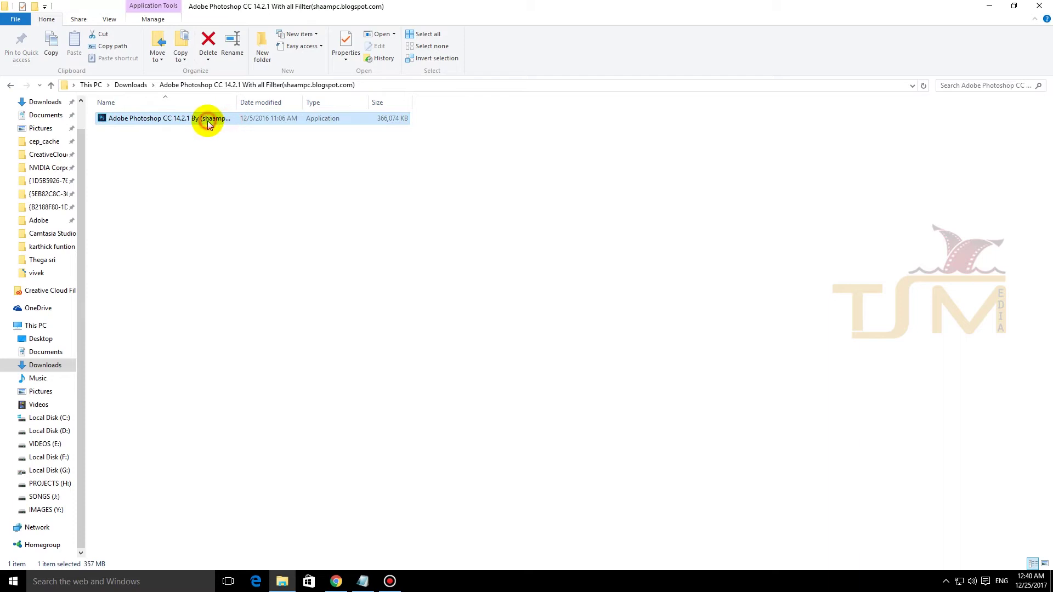
{"action": "left_click", "coordinate": [987, 7]}
Install Photoshop CC into the default C:\Program Files (x86)\Photoshop destination folder
{"action": "right_click", "coordinate": [742, 44]}
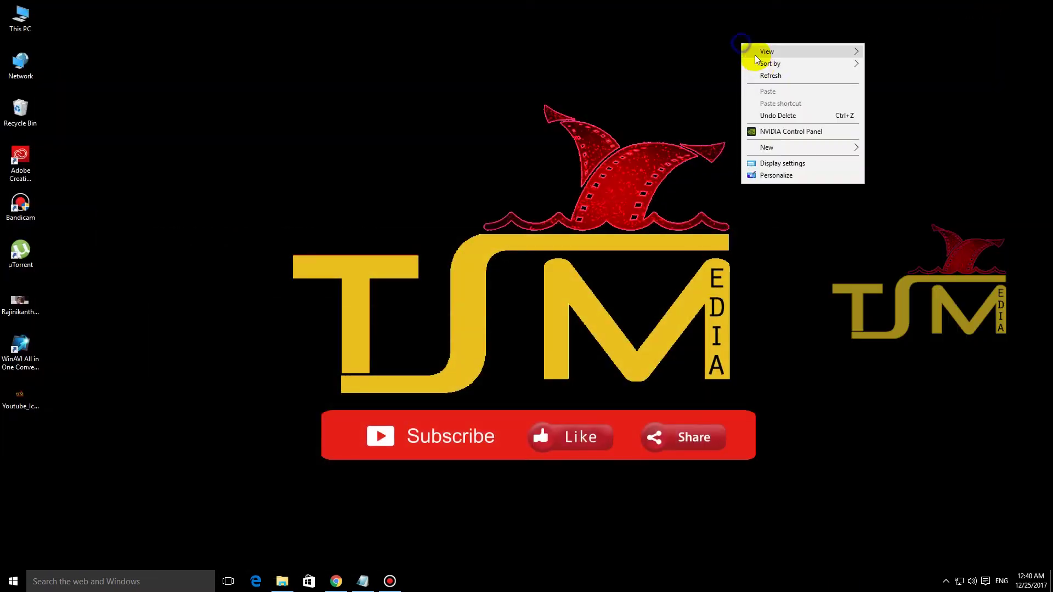
{"action": "left_click", "coordinate": [769, 76]}
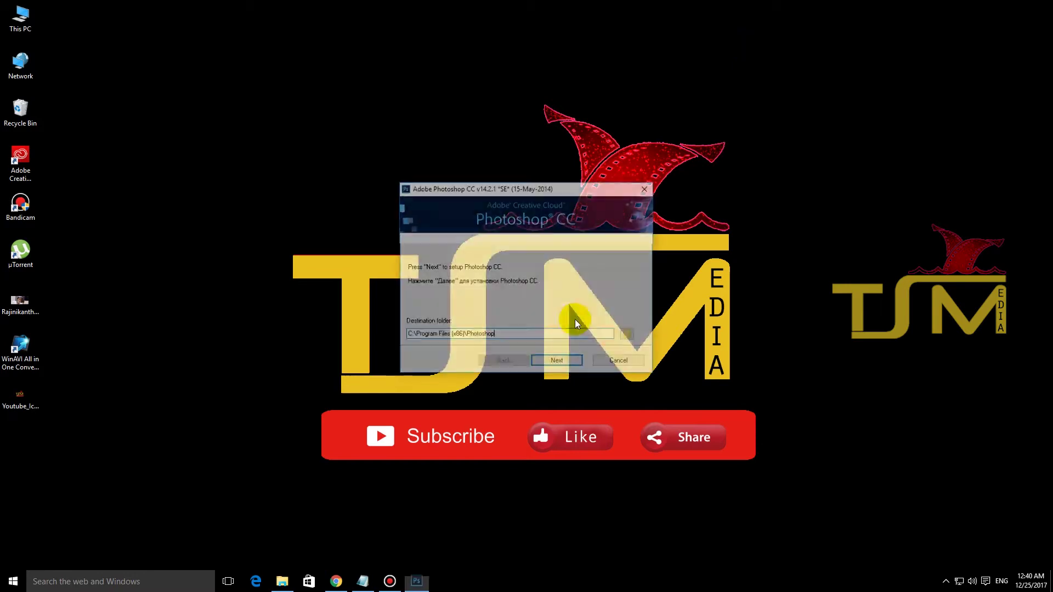
{"action": "left_click", "coordinate": [545, 361]}
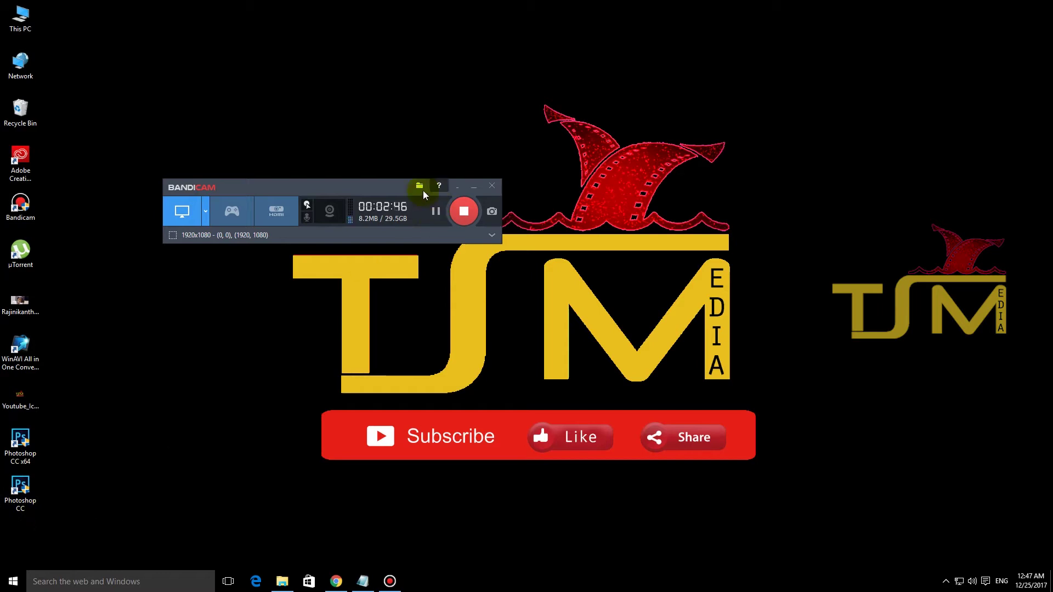
Move the recording control window aside and refresh the desktop several times
{"action": "left_click_drag", "start_coordinate": [386, 190], "coordinate": [846, 114]}
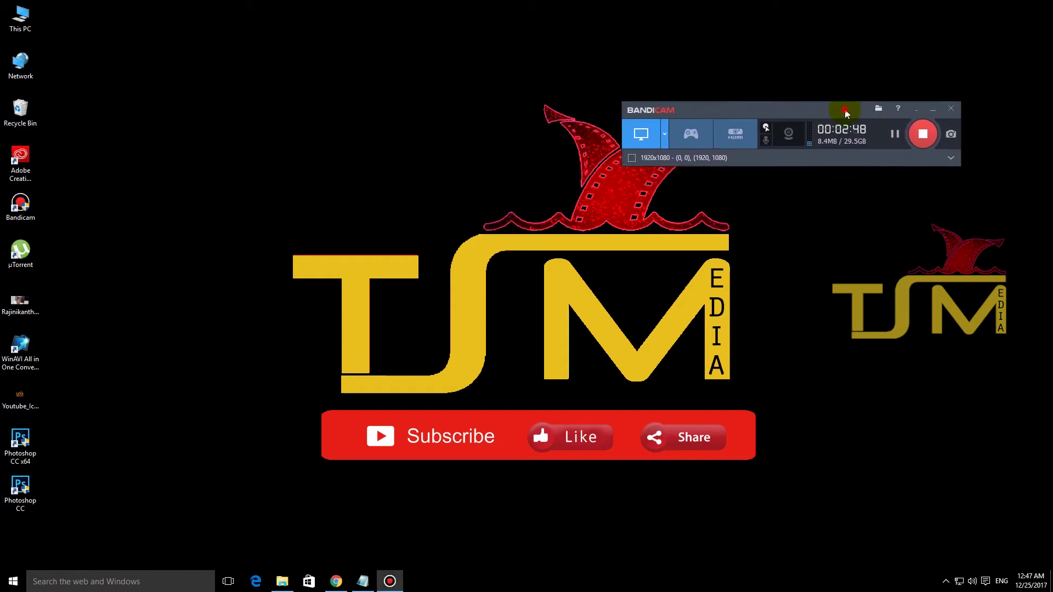
{"action": "left_click", "coordinate": [919, 110]}
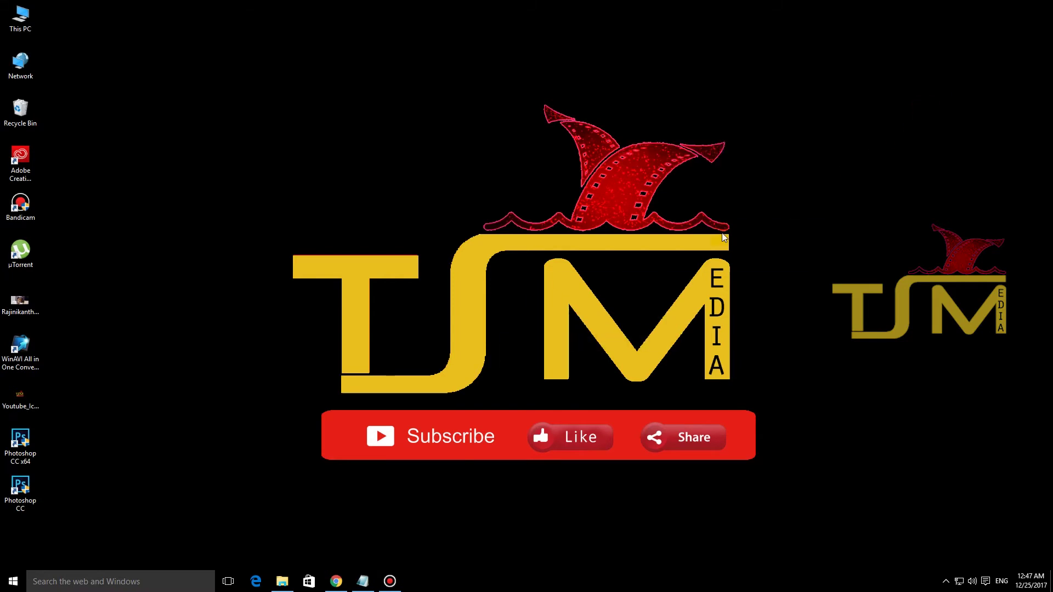
{"action": "right_click", "coordinate": [441, 310]}
{"action": "left_click", "coordinate": [447, 337]}
{"action": "right_click", "coordinate": [434, 324]}
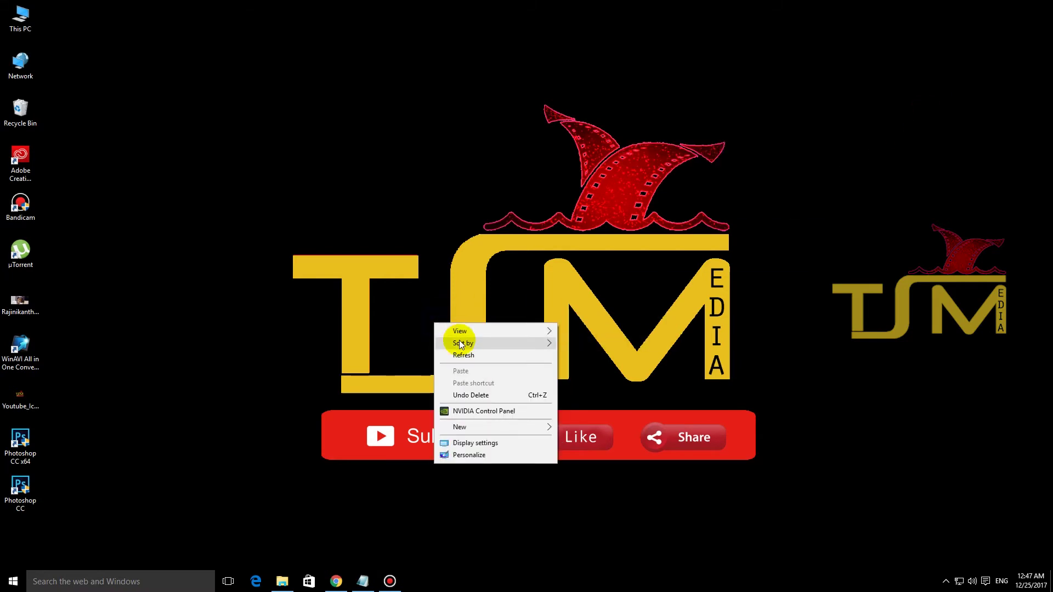
{"action": "left_click", "coordinate": [457, 355]}
{"action": "right_click", "coordinate": [404, 310]}
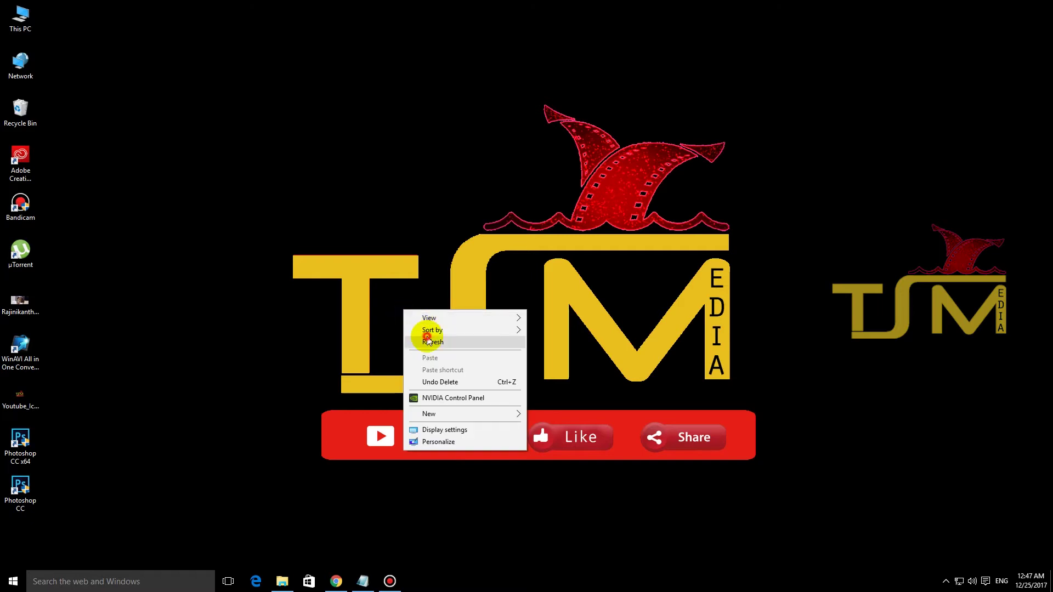
{"action": "left_click", "coordinate": [428, 341]}
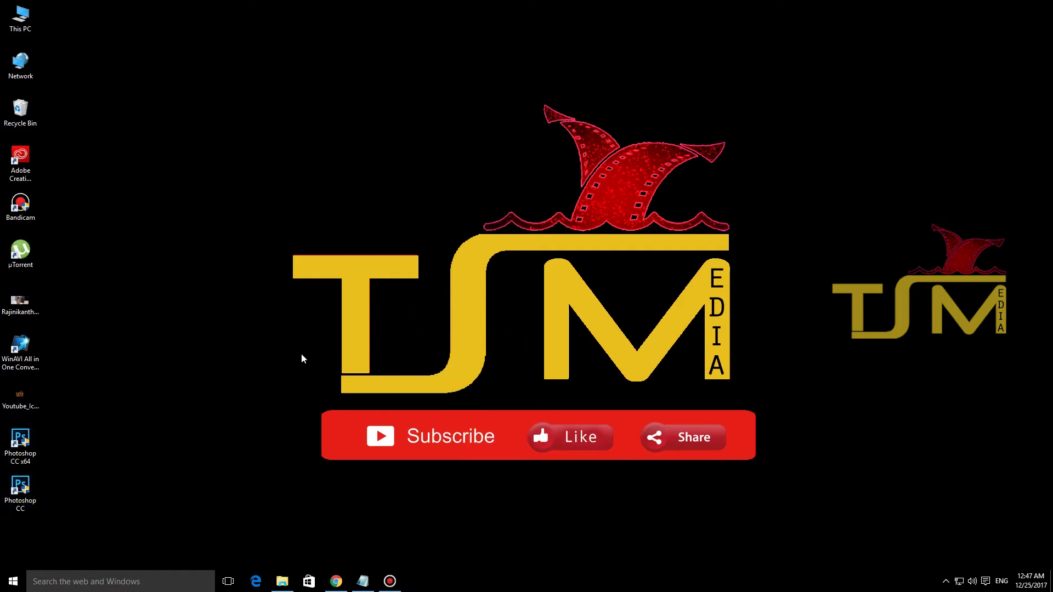
{"action": "right_click", "coordinate": [324, 103]}
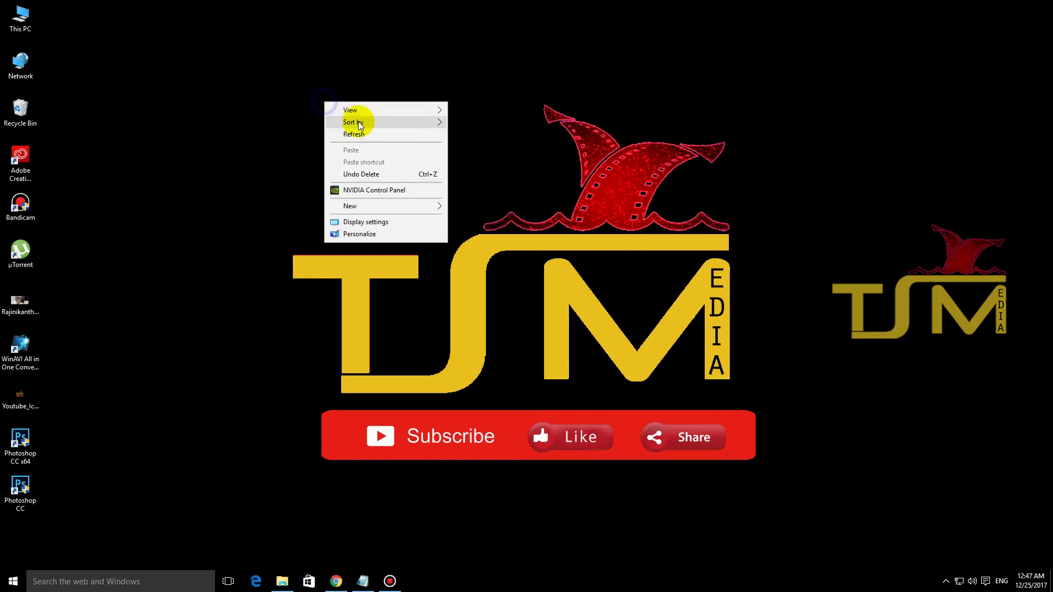
{"action": "left_click", "coordinate": [360, 135]}
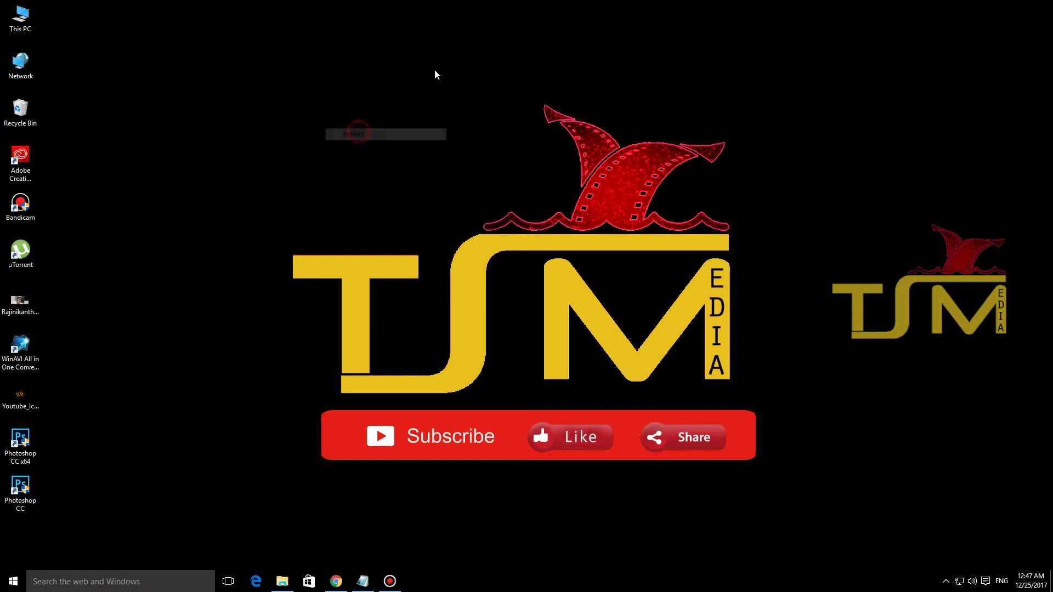
Launch Adobe Photoshop CC 2018 from the Start menu's Most used list
{"action": "left_click", "coordinate": [13, 581]}
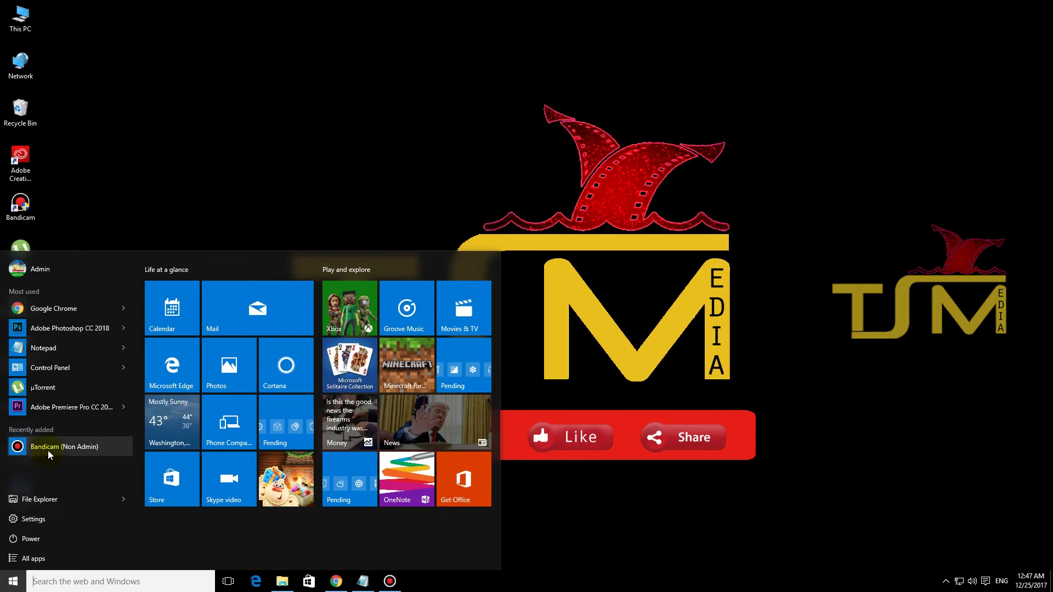
{"action": "left_click", "coordinate": [85, 330]}
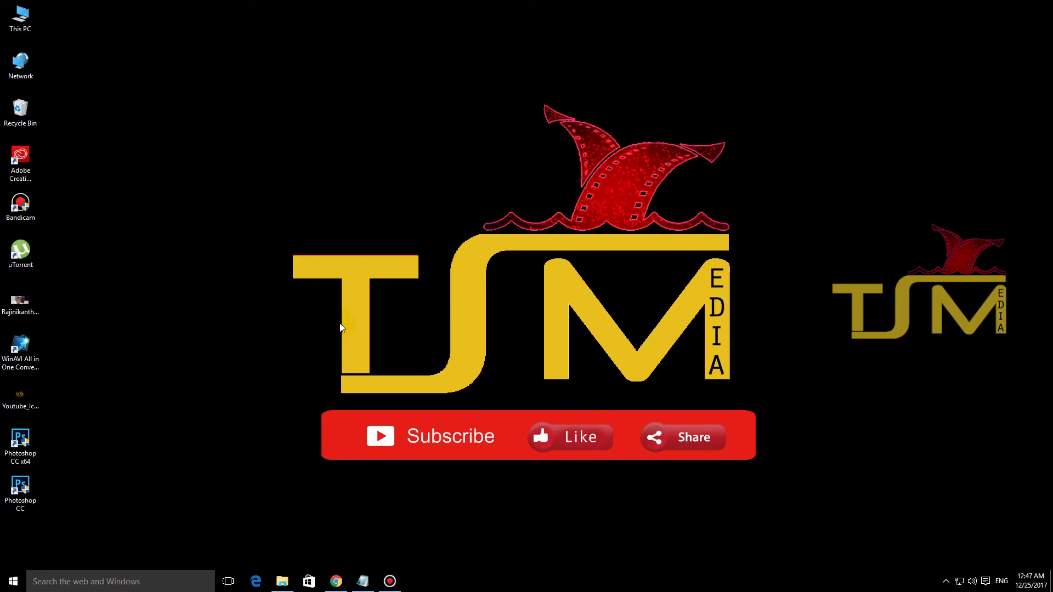
{"action": "right_click", "coordinate": [371, 320]}
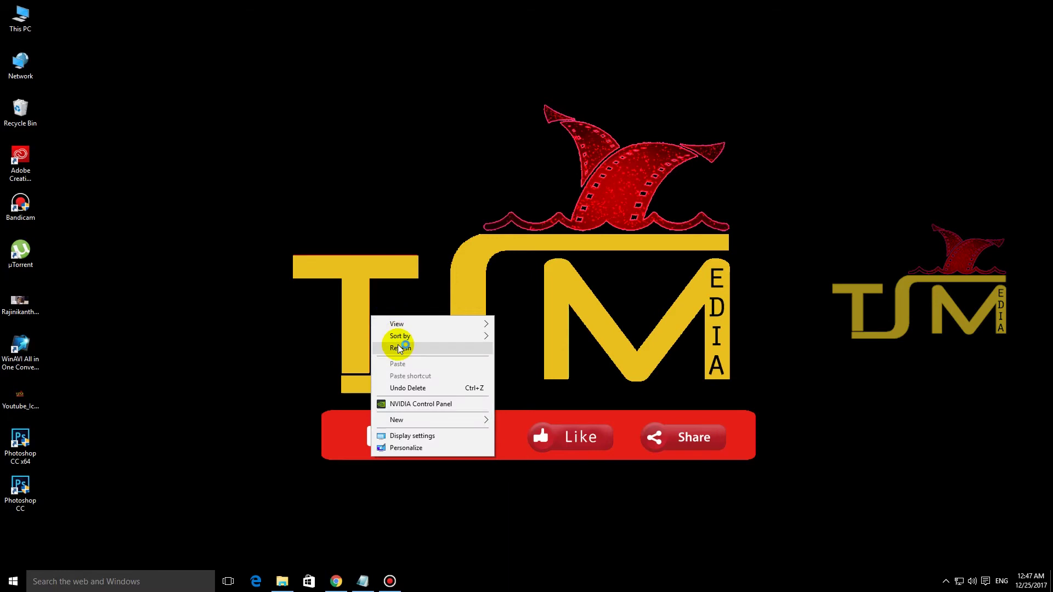
{"action": "left_click", "coordinate": [395, 344]}
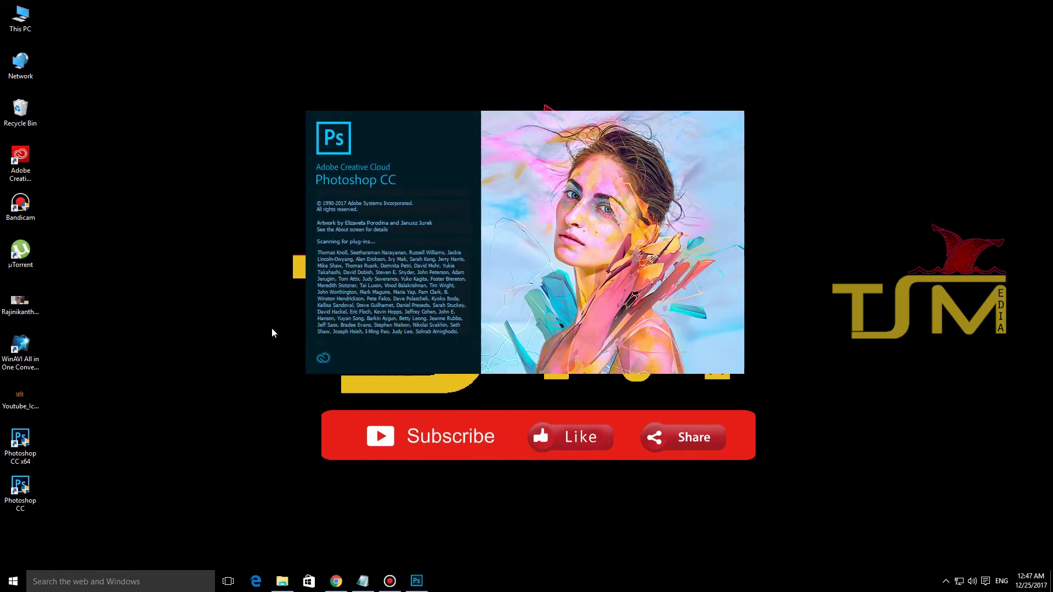
Refresh the desktop while Photoshop CC 2018 finishes loading, then bring up the File menu
{"action": "right_click", "coordinate": [239, 325]}
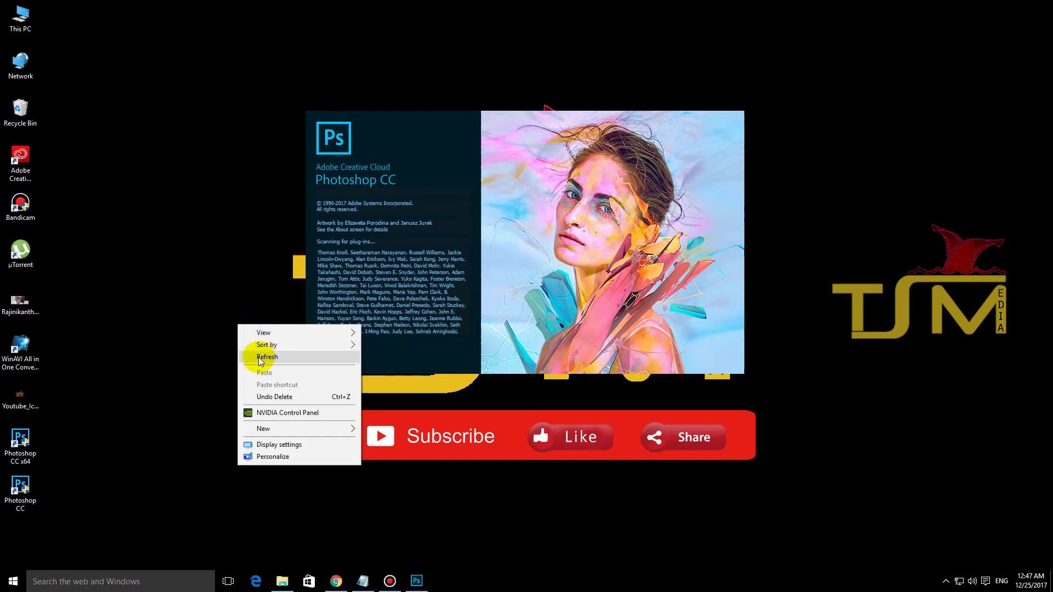
{"action": "left_click", "coordinate": [260, 357]}
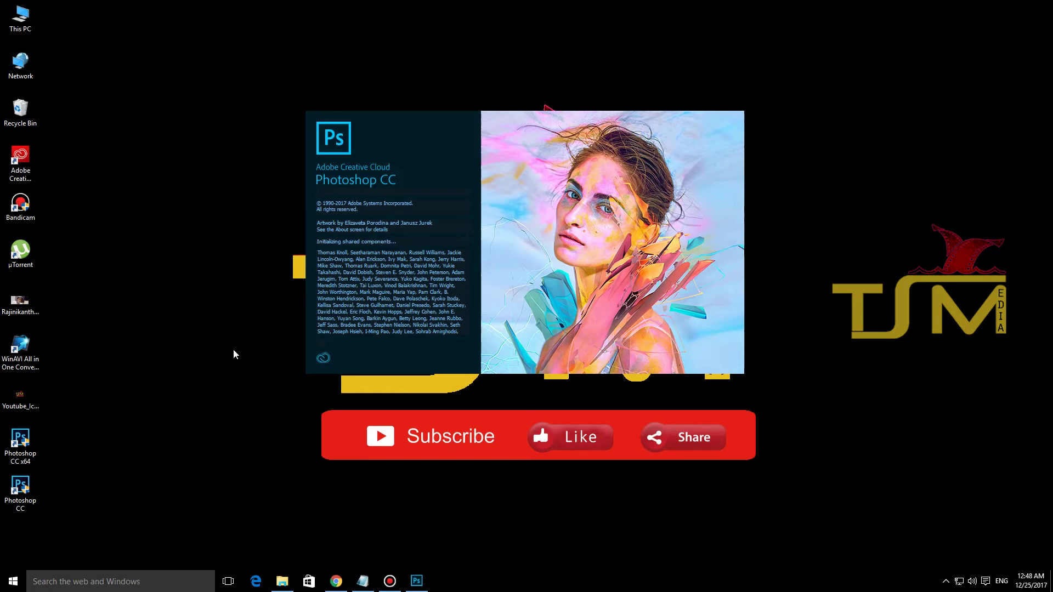
{"action": "left_click", "coordinate": [28, 7]}
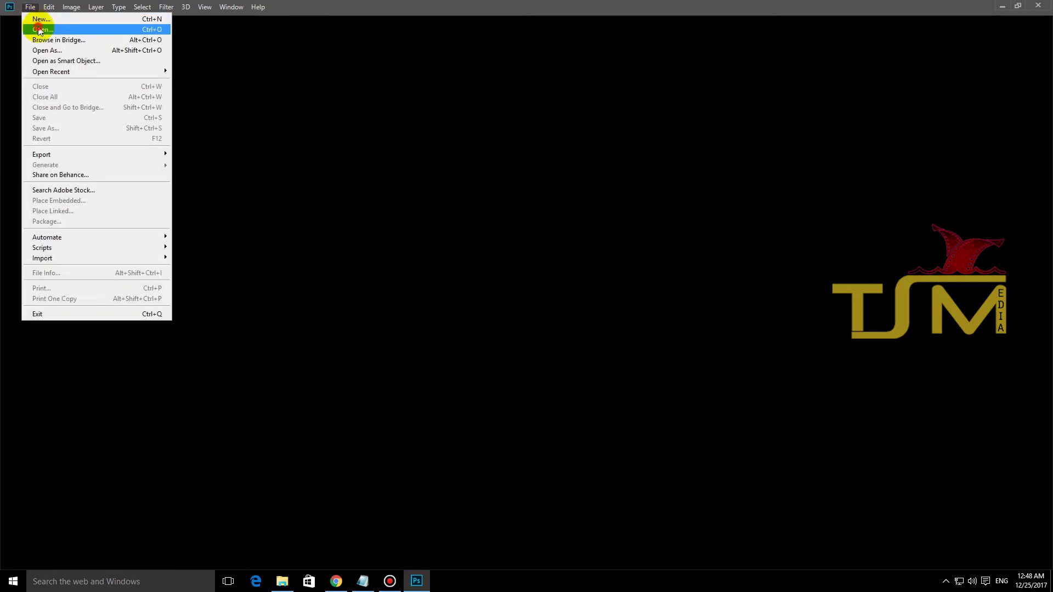
Open the portrait JPG of the grey-bearded man through File > Open
{"action": "left_click", "coordinate": [40, 30]}
{"action": "double_click", "coordinate": [201, 90]}
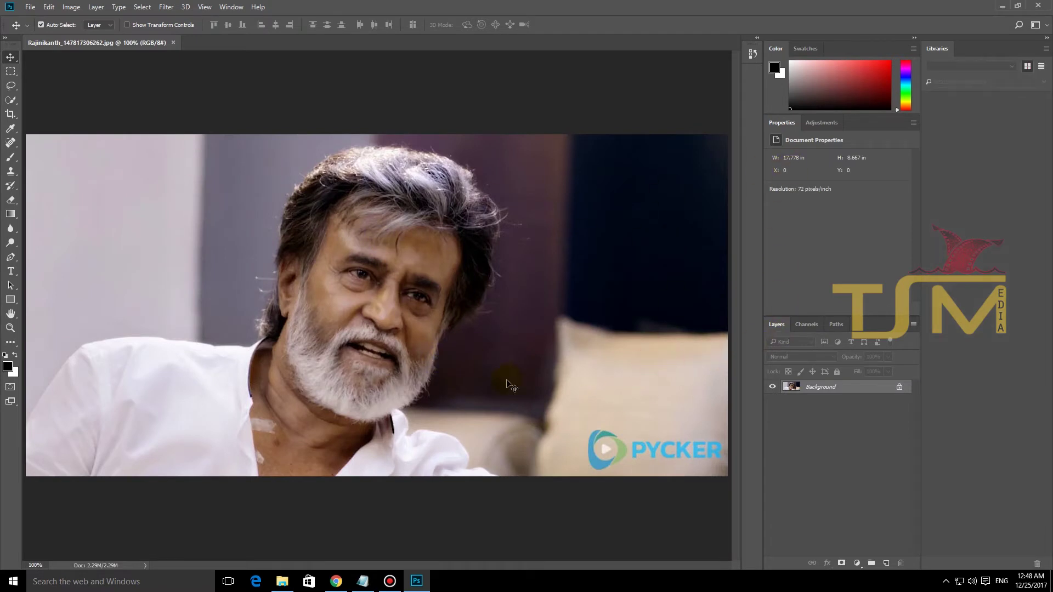
Choose Filter > Stylize > Oil Paint for the portrait photo
{"action": "left_click", "coordinate": [167, 7]}
{"action": "mouse_move", "coordinate": [235, 135]}
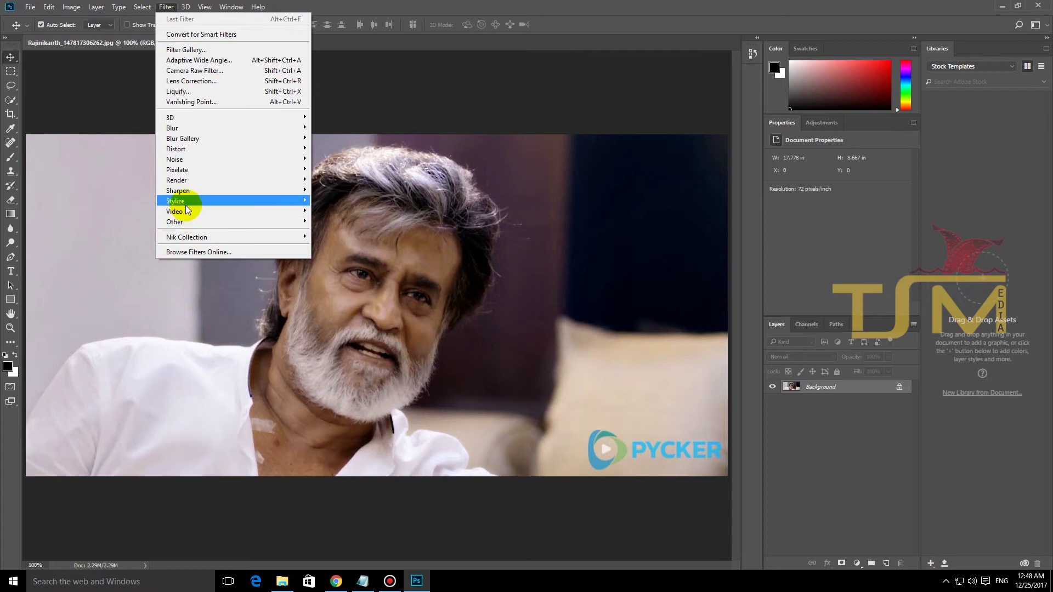
{"action": "mouse_move", "coordinate": [186, 200]}
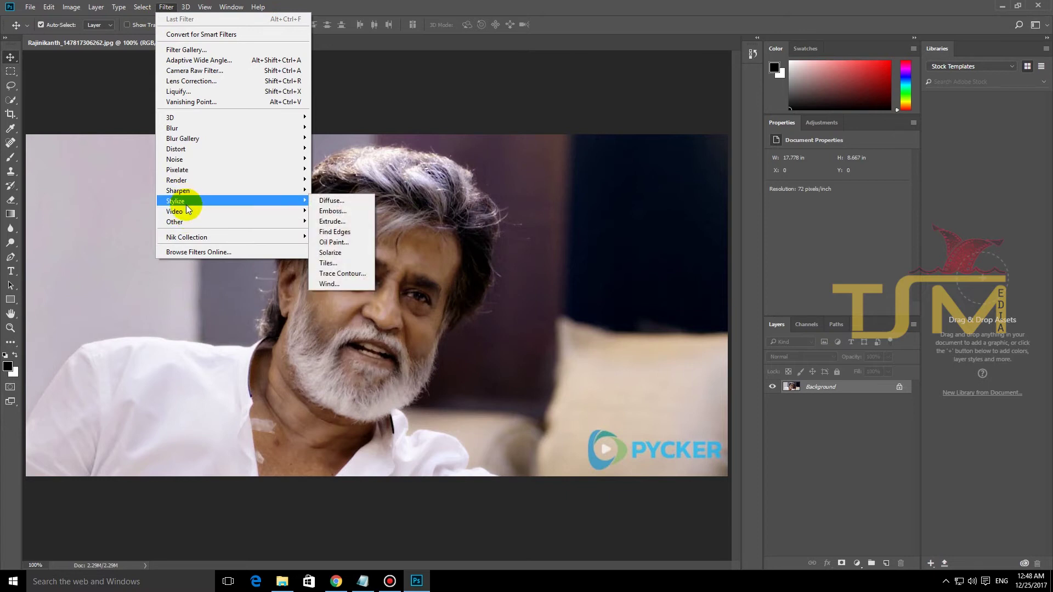
{"action": "left_click", "coordinate": [330, 242]}
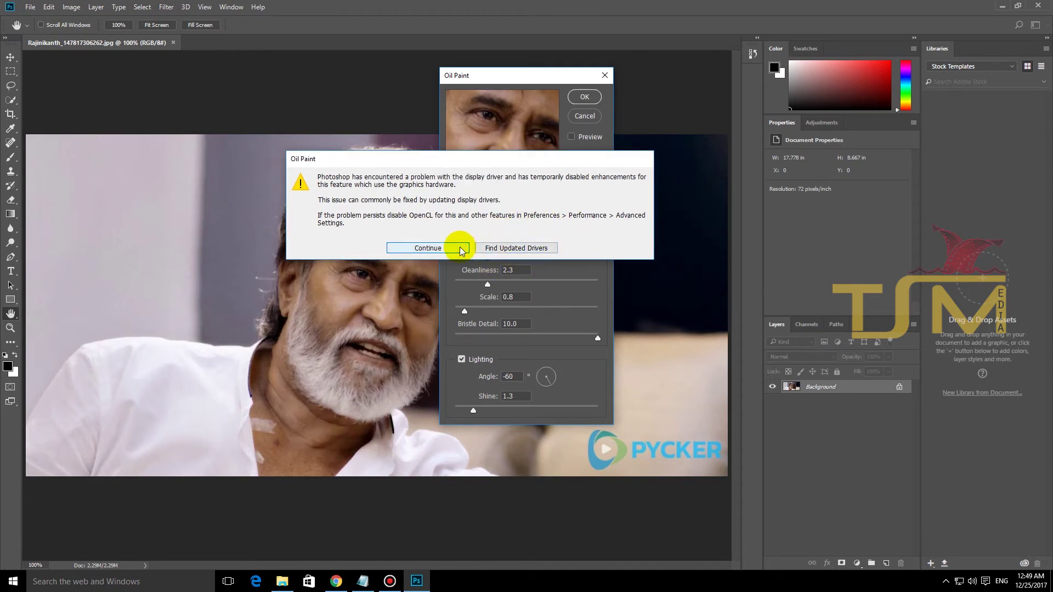
Dismiss the display-driver warning and cancel the Oil Paint filter
{"action": "left_click_drag", "start_coordinate": [607, 160], "coordinate": [590, 159]}
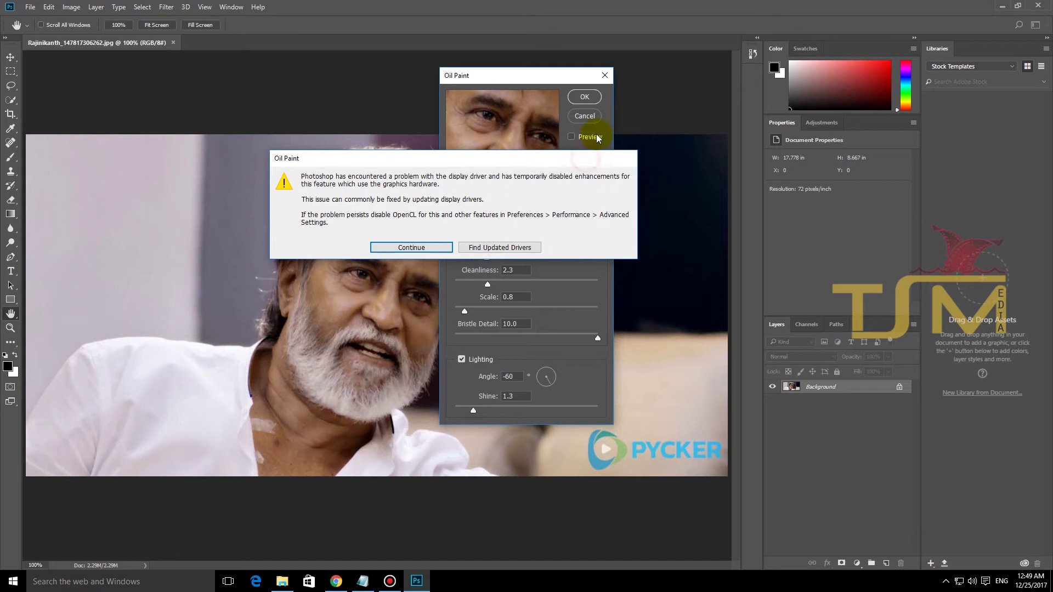
{"action": "left_click", "coordinate": [419, 248]}
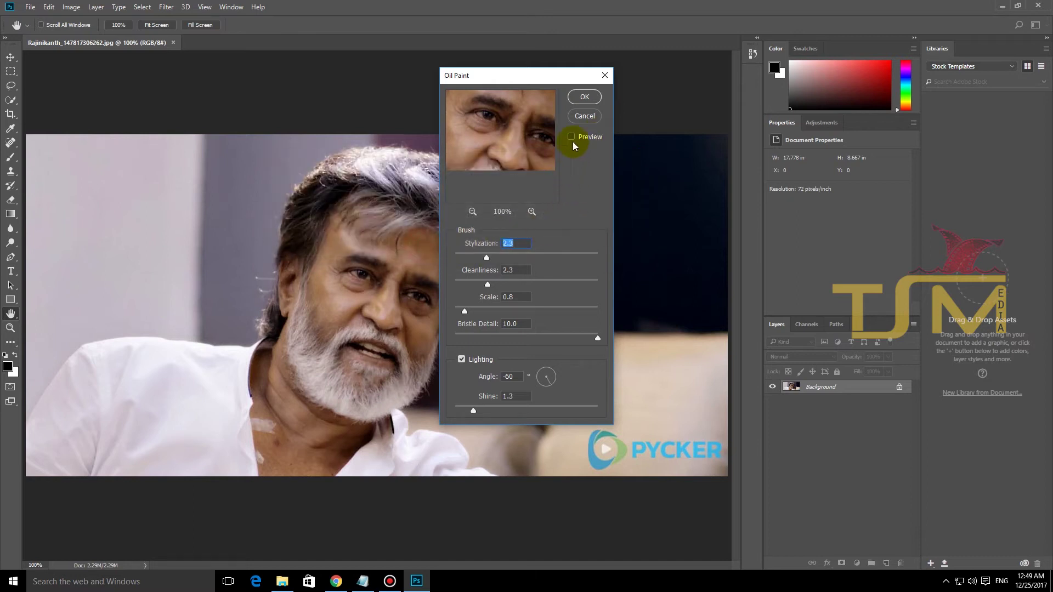
{"action": "left_click", "coordinate": [581, 120]}
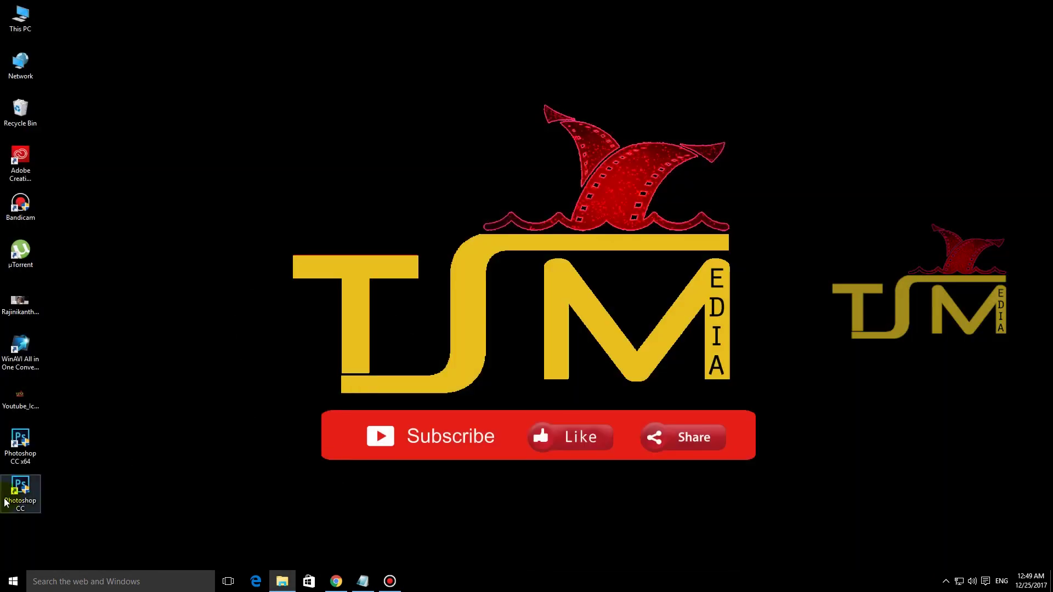
Launch Photoshop CC from its desktop shortcut, refreshing the desktop while it loads
{"action": "double_click", "coordinate": [21, 490]}
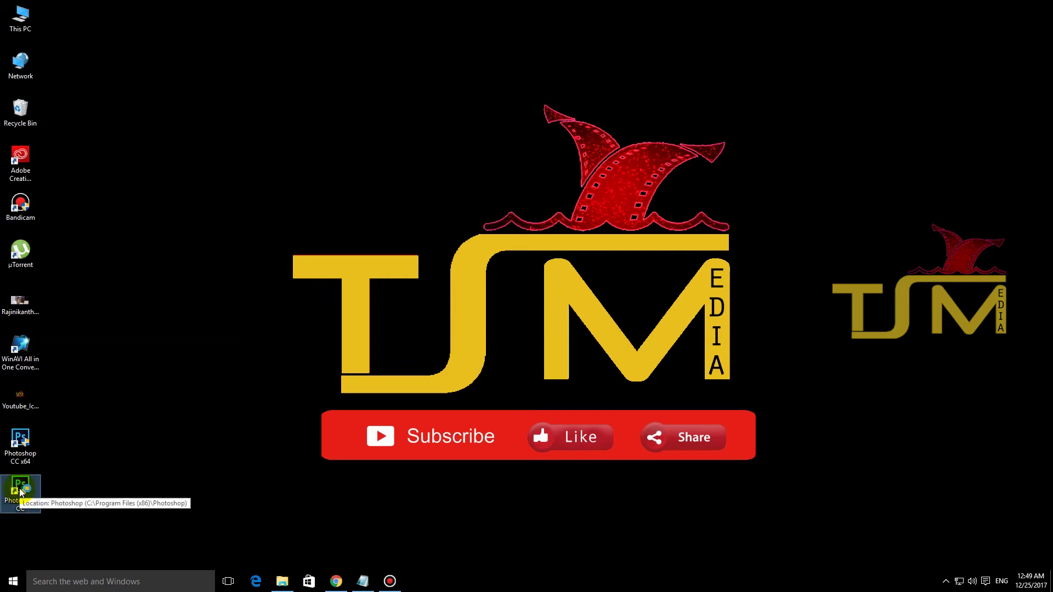
{"action": "right_click", "coordinate": [300, 332]}
{"action": "left_click", "coordinate": [319, 365]}
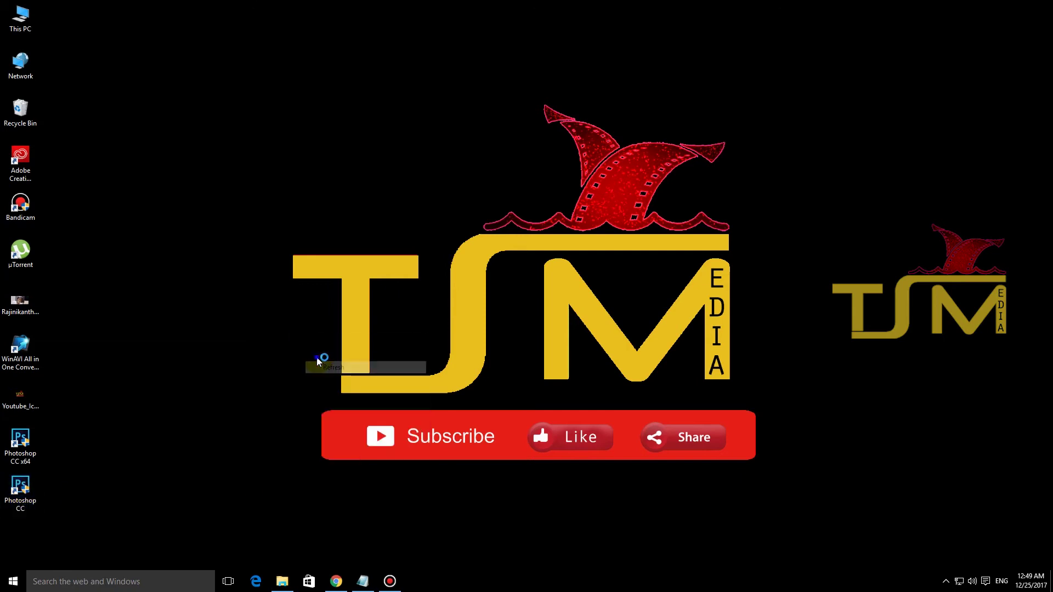
{"action": "right_click", "coordinate": [317, 360]}
{"action": "left_click", "coordinate": [330, 384]}
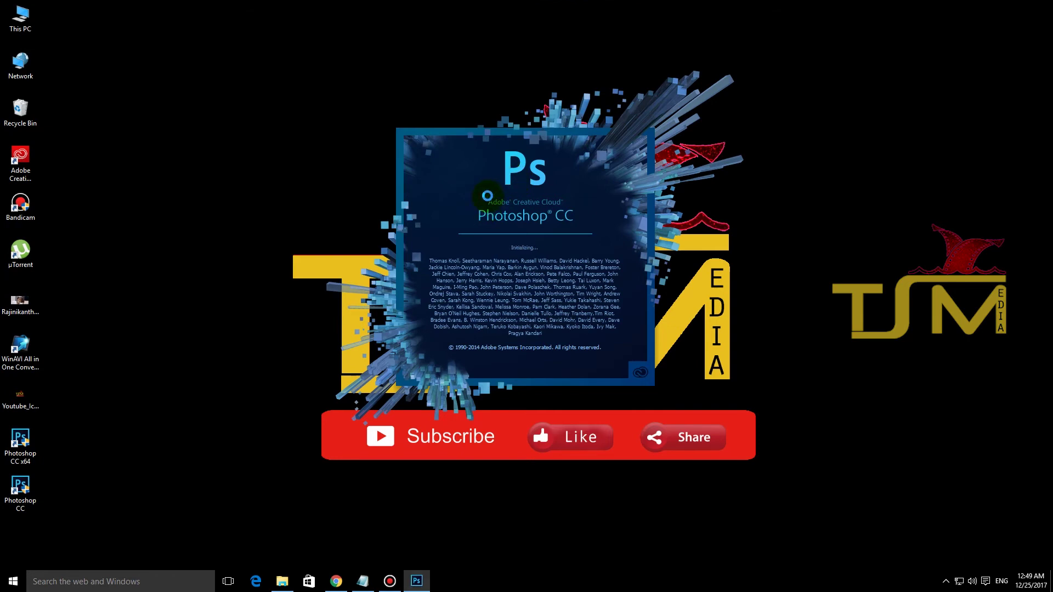
{"action": "right_click", "coordinate": [765, 241]}
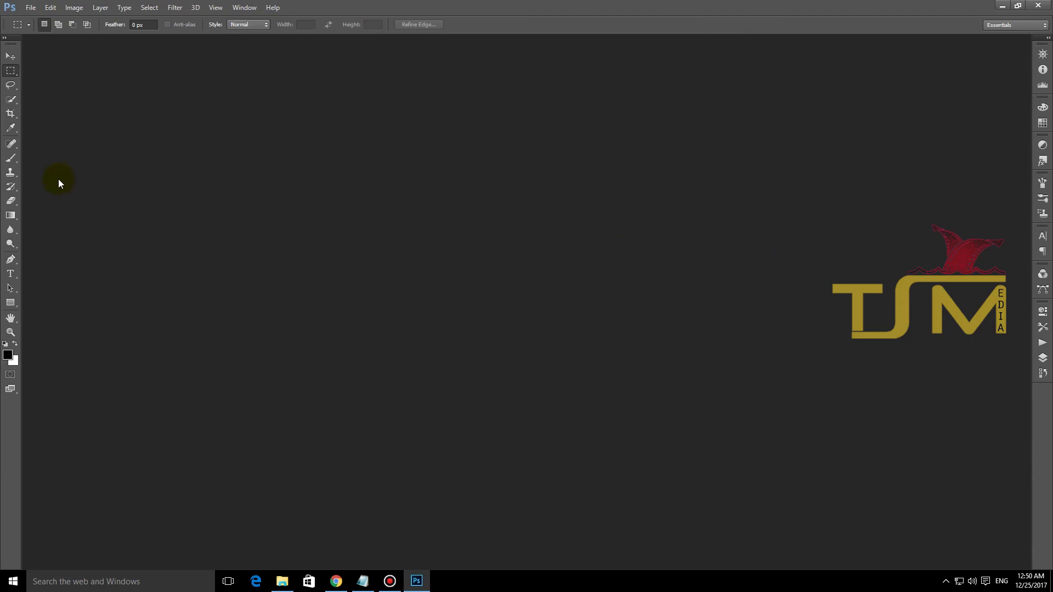
Open the portrait JPG from the Desktop folder
{"action": "left_click", "coordinate": [31, 7]}
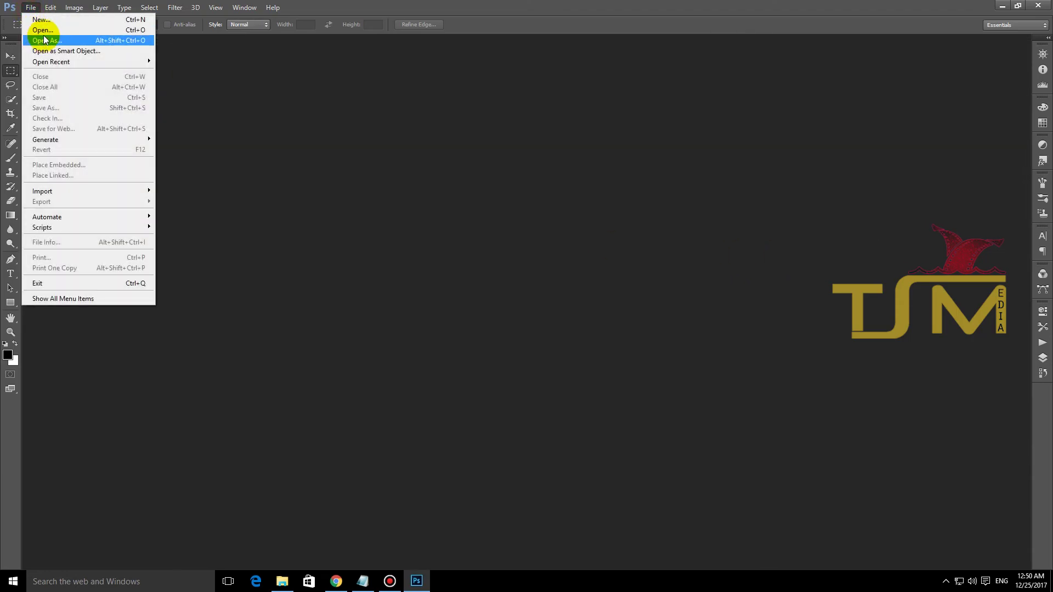
{"action": "left_click", "coordinate": [45, 32]}
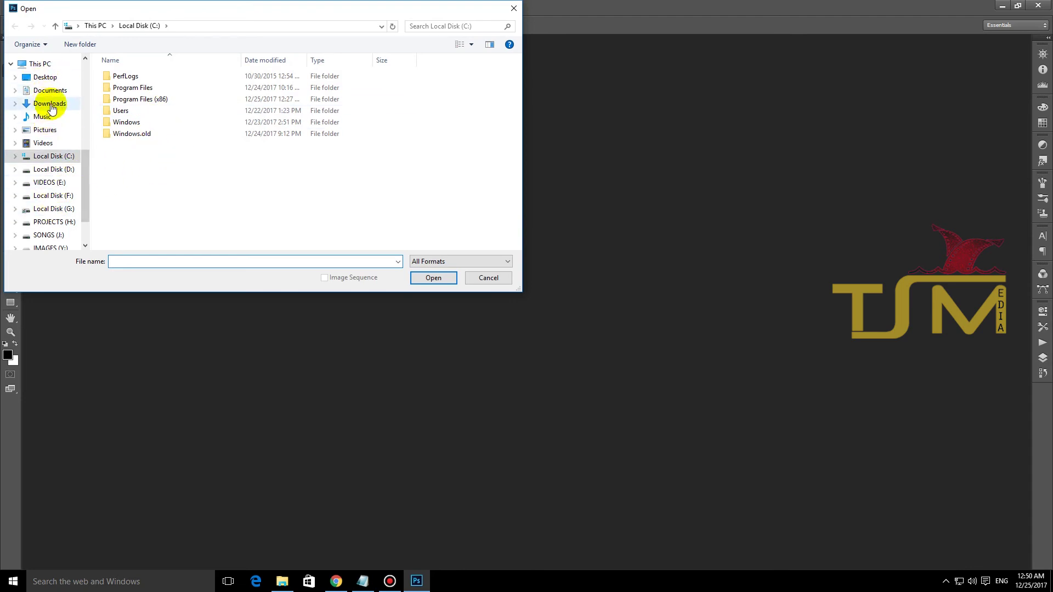
{"action": "left_click", "coordinate": [46, 77]}
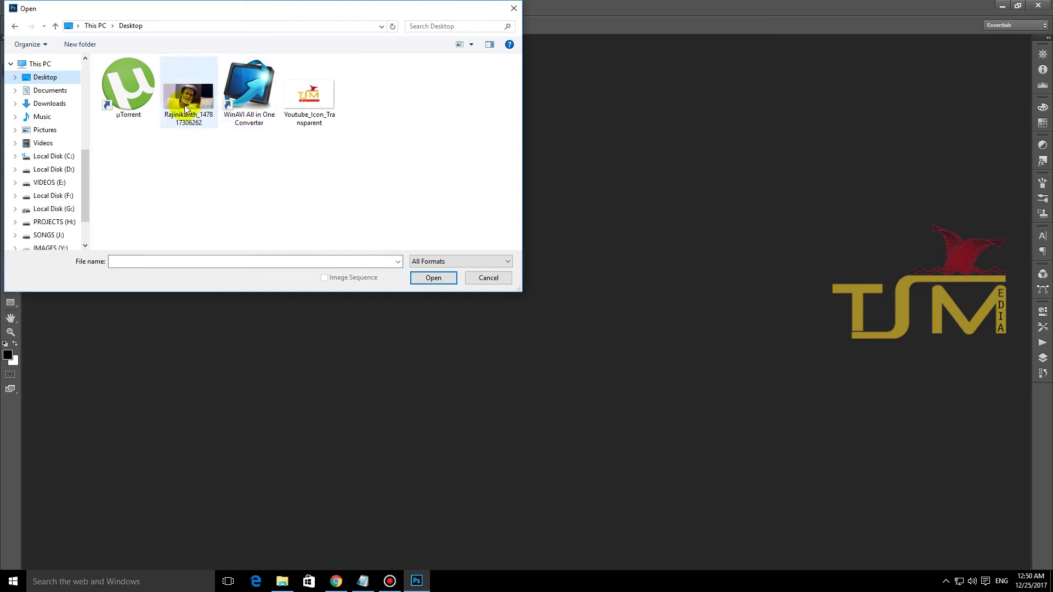
{"action": "double_click", "coordinate": [195, 109]}
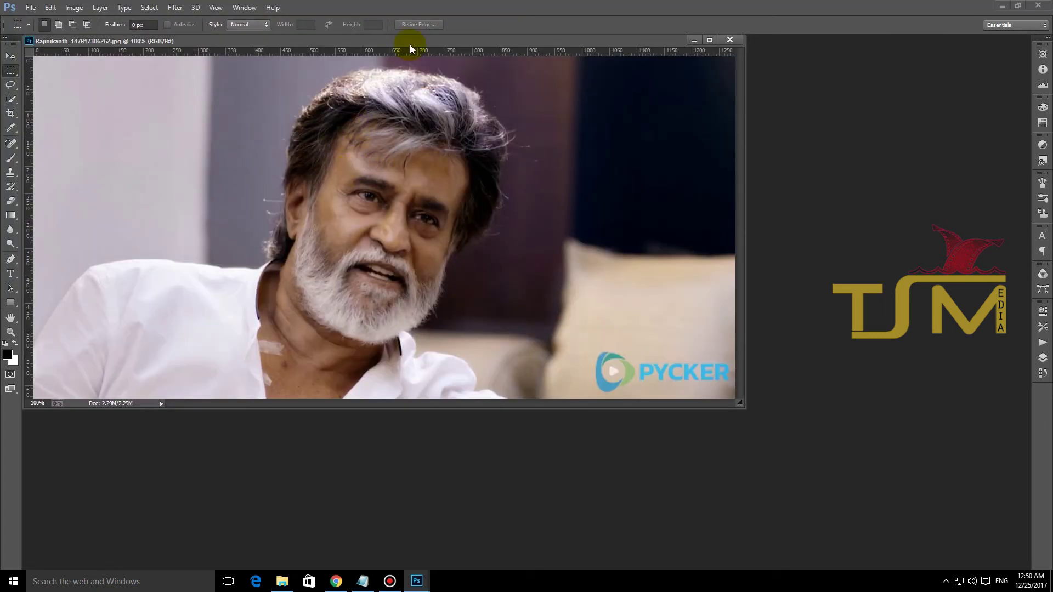
Dock the image as a tabbed document, toggle the panels off and on, and show Layers
{"action": "left_click_drag", "start_coordinate": [551, 97], "coordinate": [551, 34]}
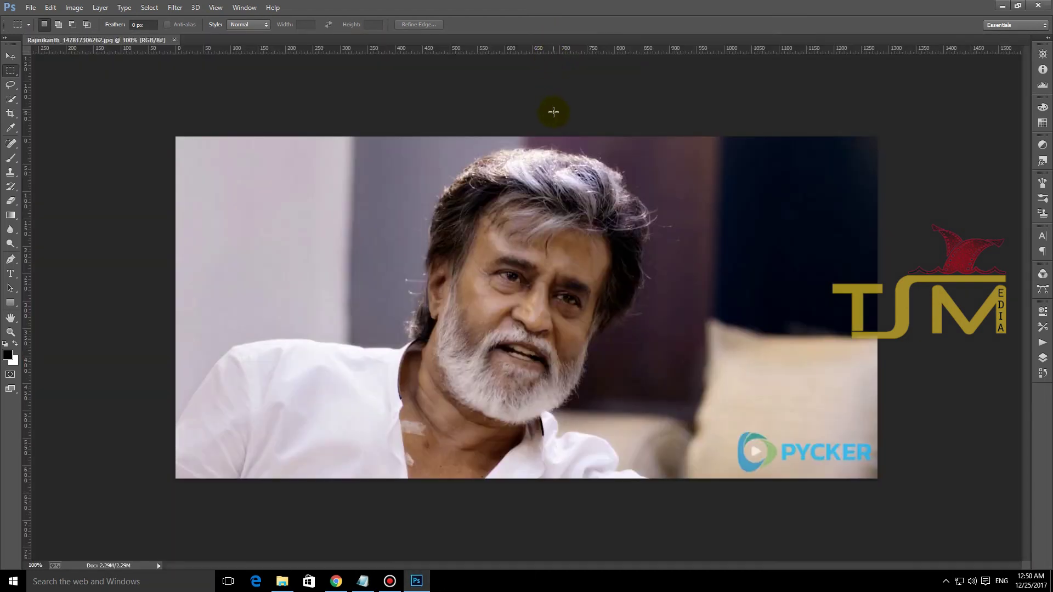
{"action": "key", "text": "Tab"}
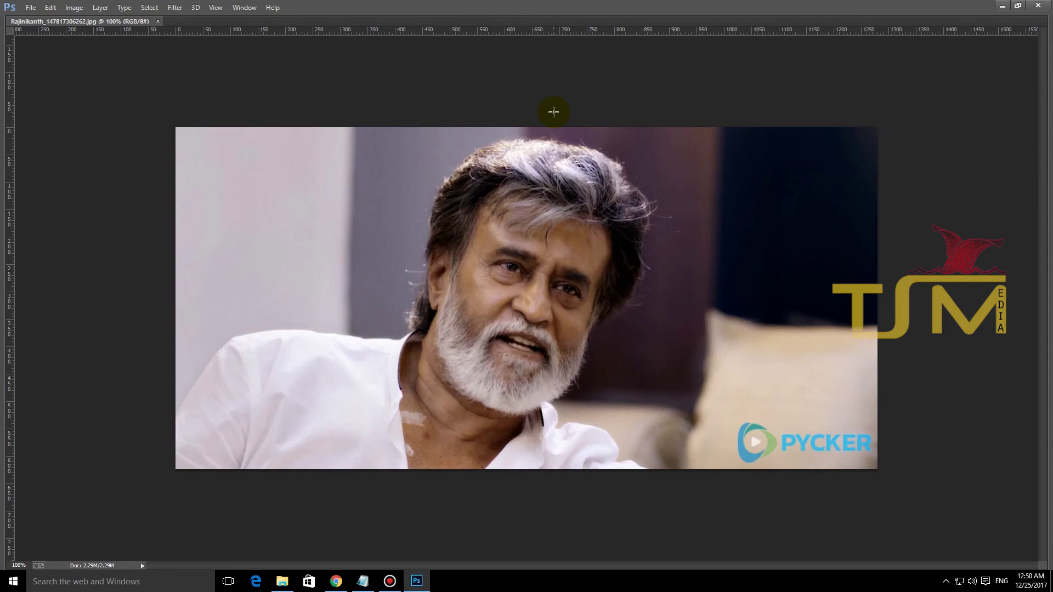
{"action": "key", "text": "Tab"}
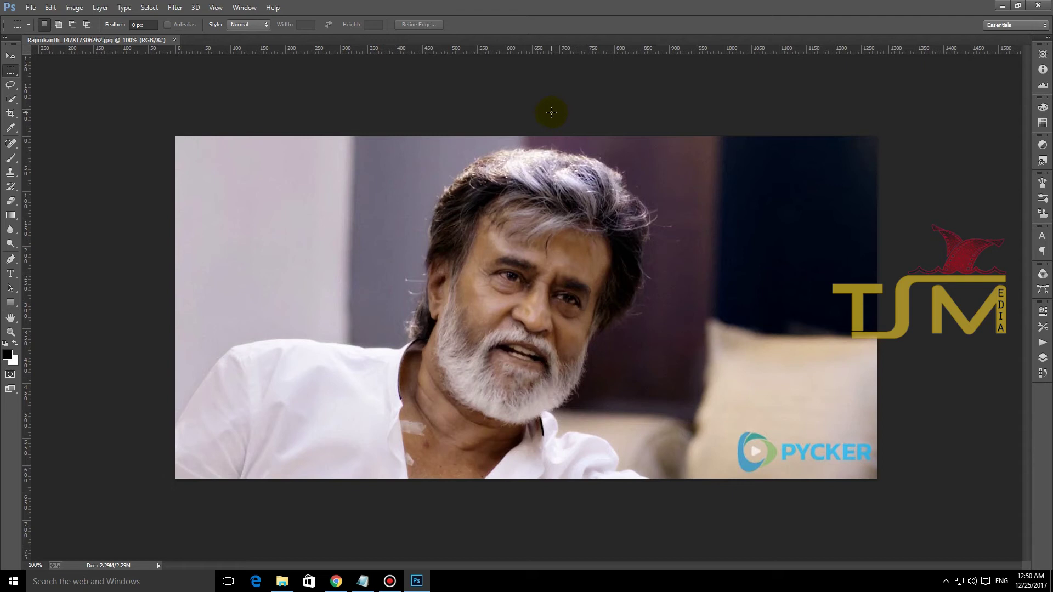
{"action": "key", "text": "F7"}
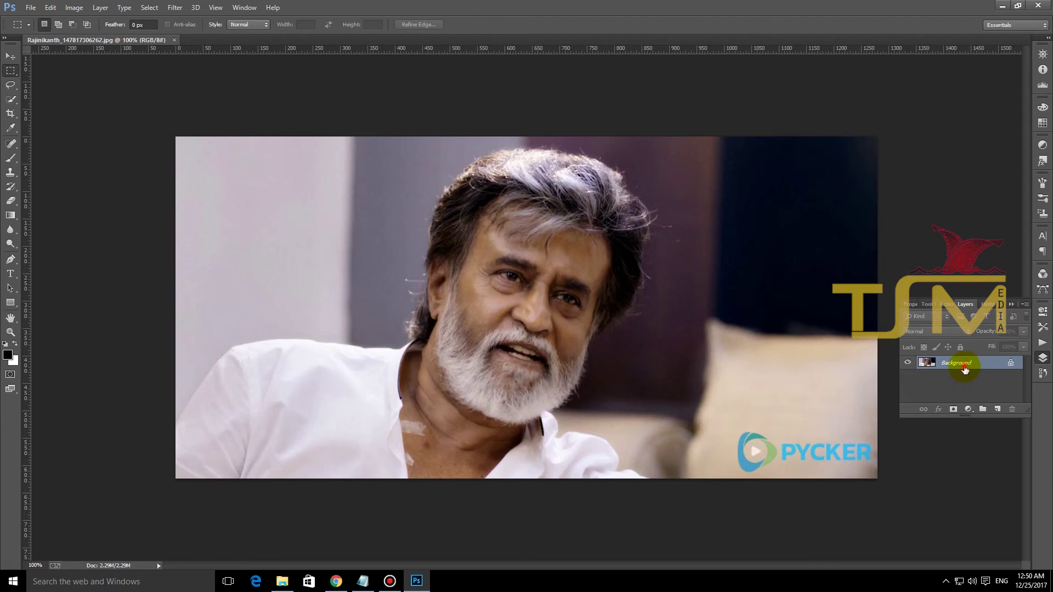
Convert the Background into Layer 0 and duplicate it as Layer 0 copy
{"action": "double_click", "coordinate": [965, 370]}
{"action": "left_click", "coordinate": [612, 182]}
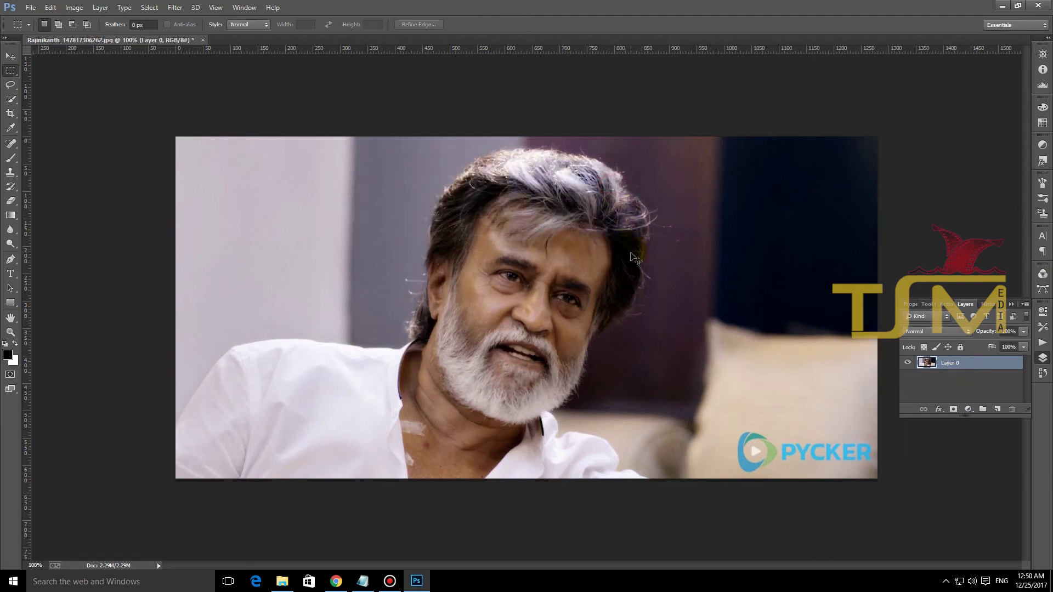
{"action": "key", "text": "ctrl+j"}
Apply Oil Paint from the Filter menu to Layer 0 copy
{"action": "right_click", "coordinate": [600, 341]}
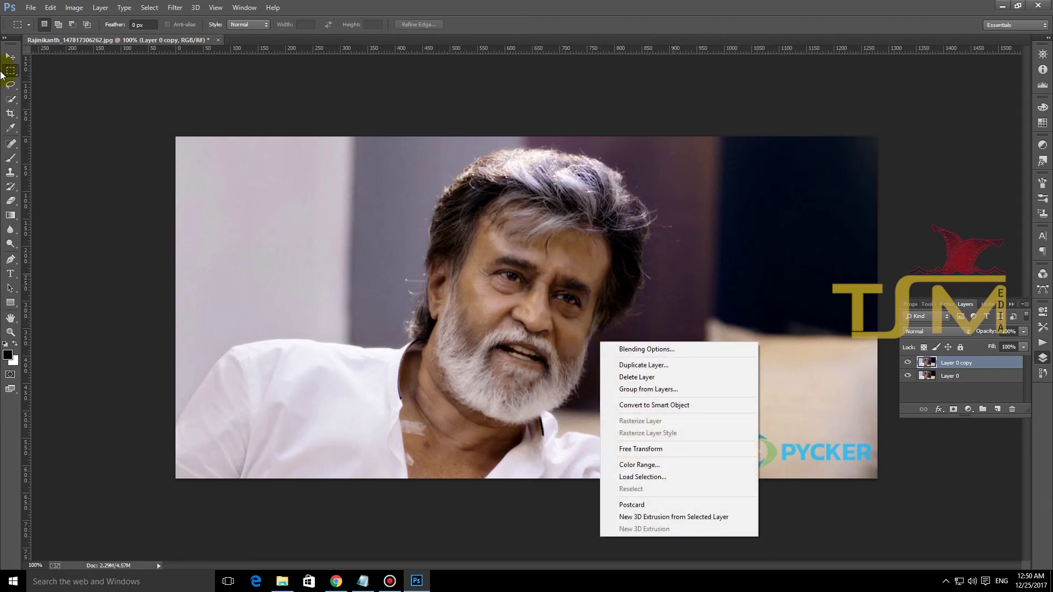
{"action": "left_click", "coordinate": [173, 10]}
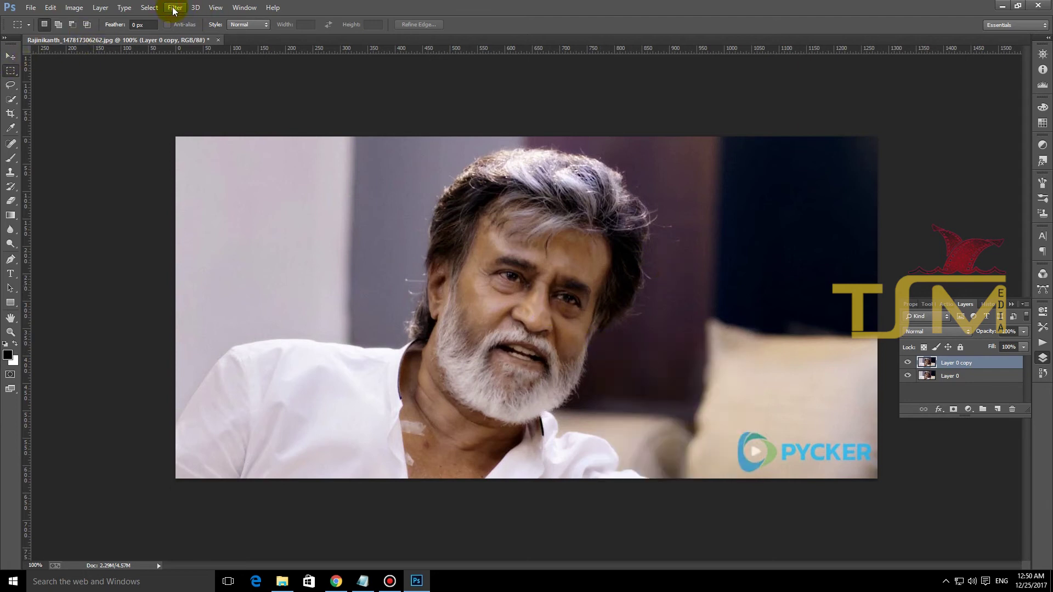
{"action": "left_click", "coordinate": [173, 10]}
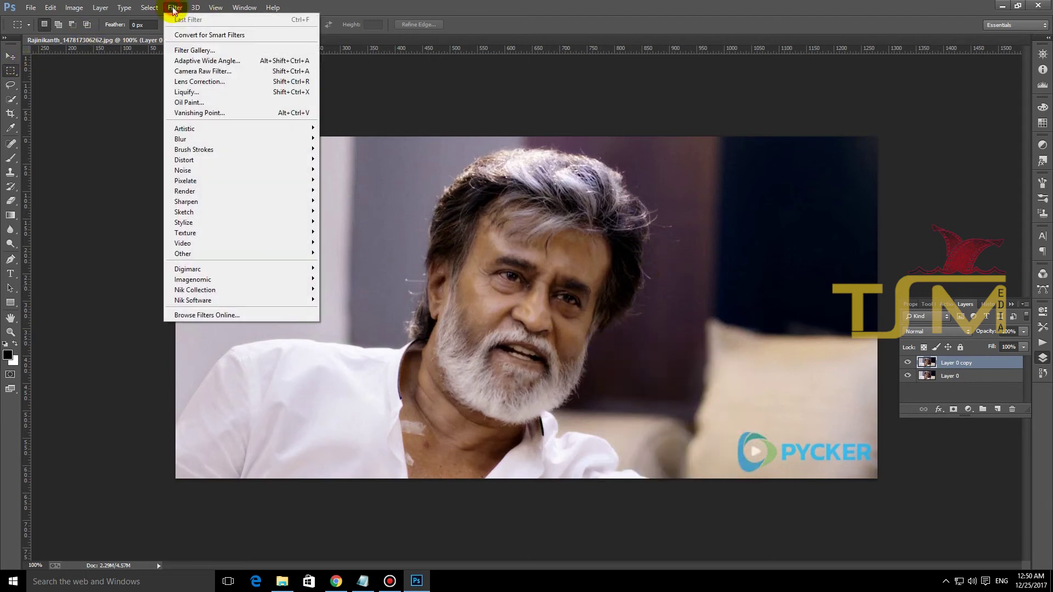
{"action": "left_click", "coordinate": [187, 103]}
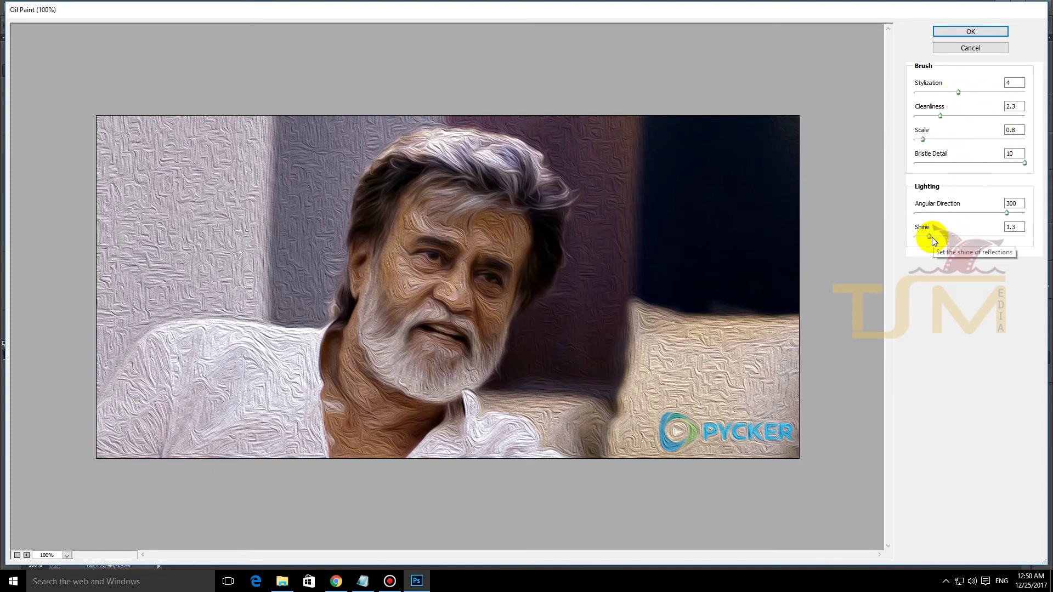
Apply Oil Paint with Stylization 10, Cleanliness 1.45, Scale 5 and Shine 0
{"action": "left_click_drag", "start_coordinate": [929, 237], "coordinate": [900, 237]}
{"action": "left_click", "coordinate": [1016, 83]}
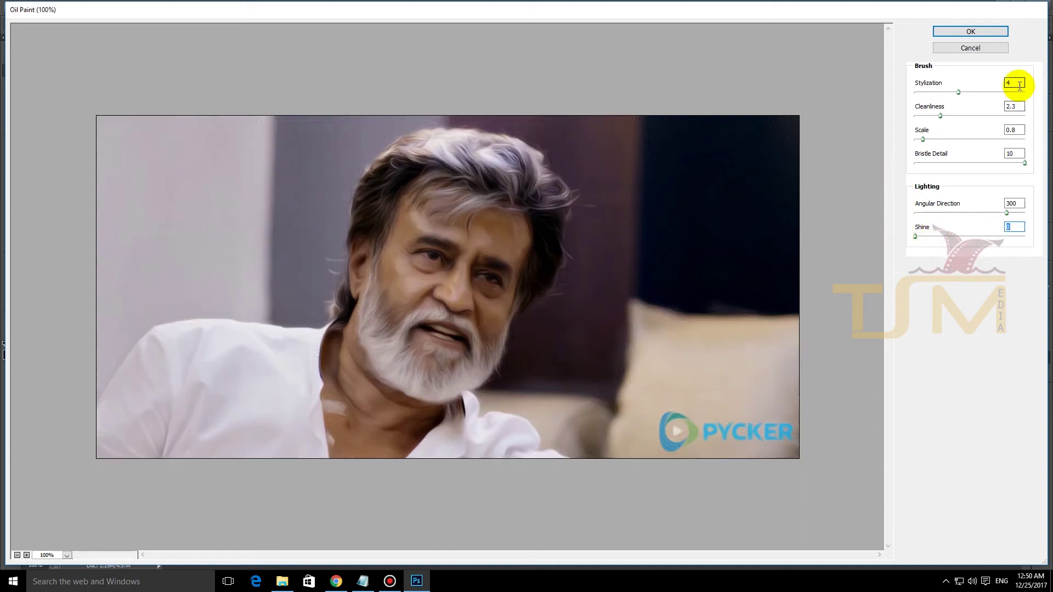
{"action": "type", "text": "10"}
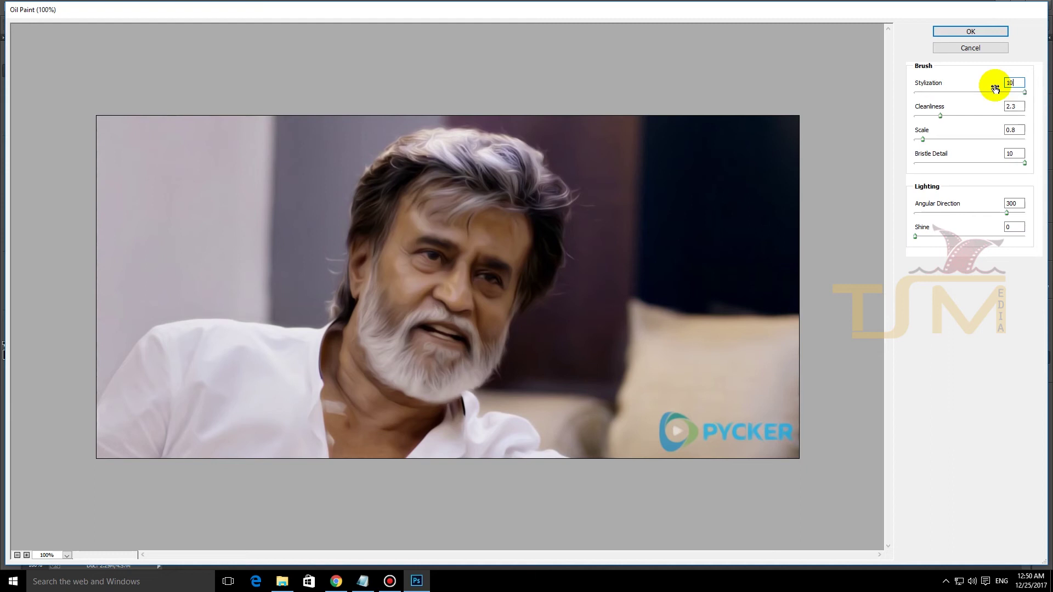
{"action": "left_click", "coordinate": [1023, 106]}
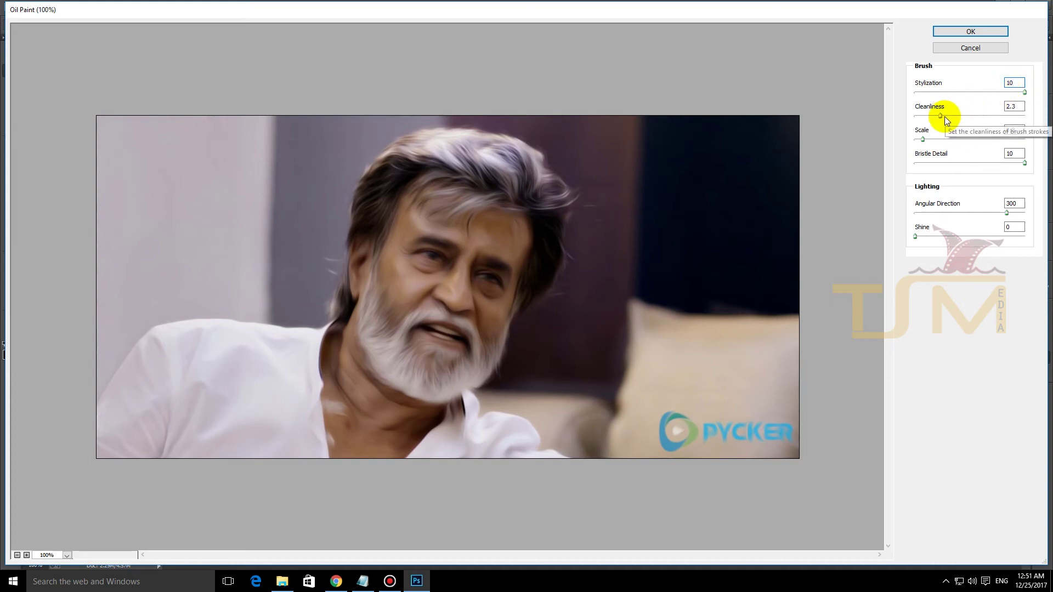
{"action": "left_click_drag", "start_coordinate": [944, 116], "coordinate": [922, 120]}
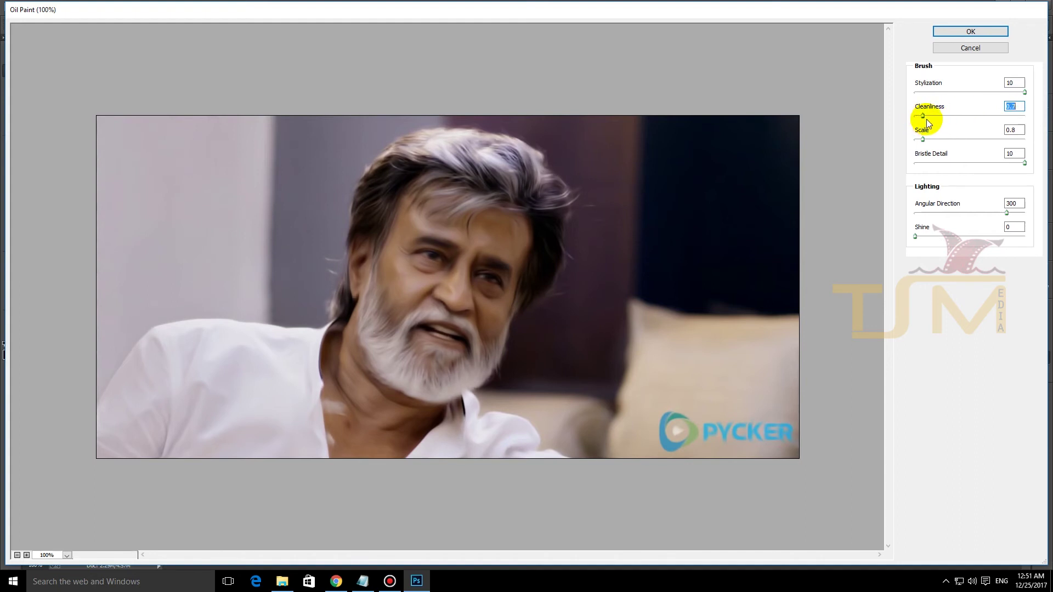
{"action": "left_click", "coordinate": [932, 120]}
{"action": "left_click_drag", "start_coordinate": [923, 140], "coordinate": [968, 138]}
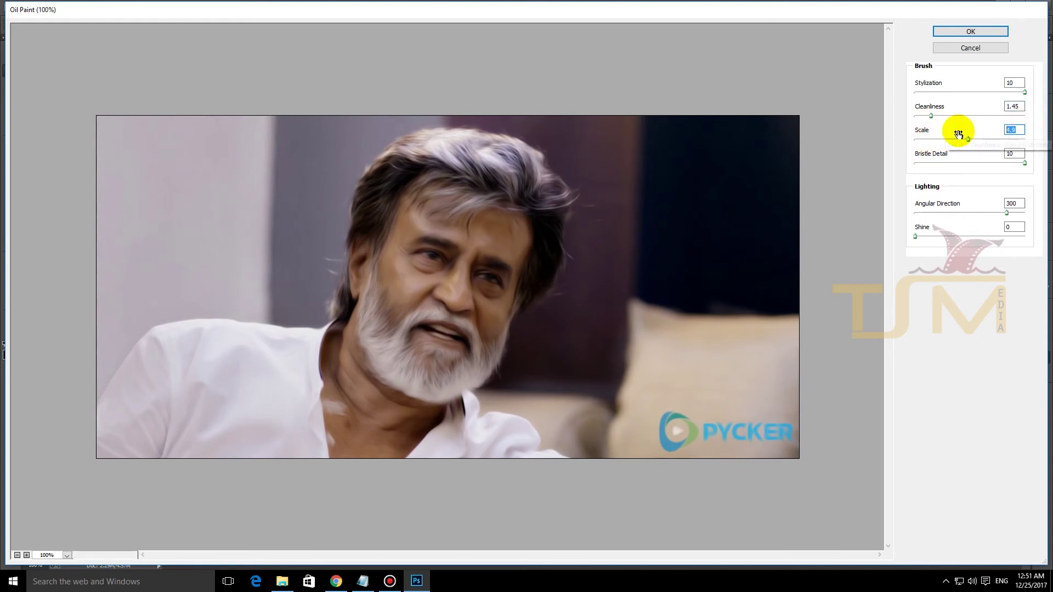
{"action": "left_click", "coordinate": [958, 134]}
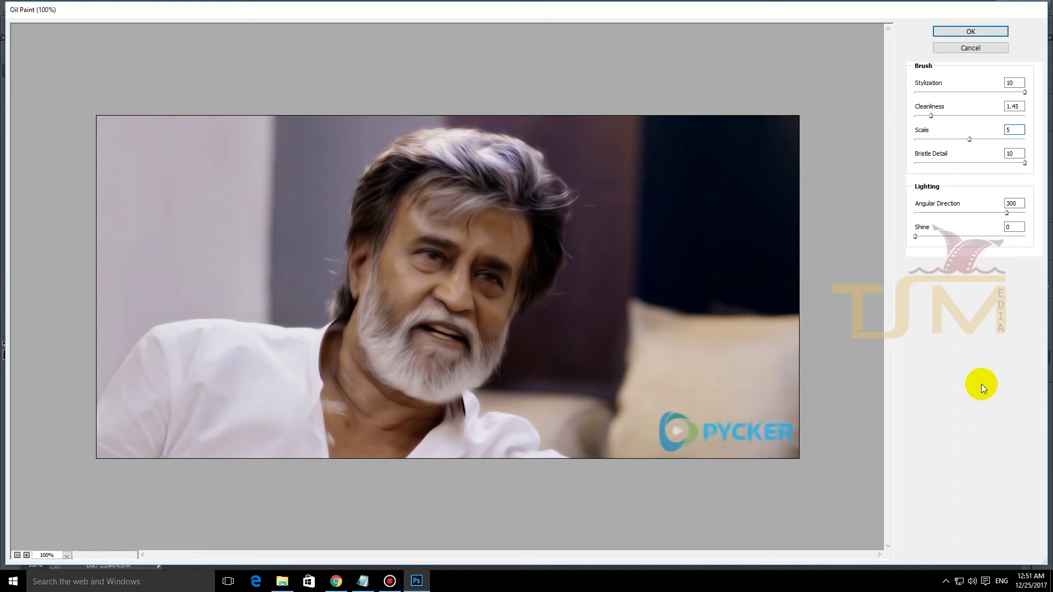
{"action": "left_click", "coordinate": [943, 30]}
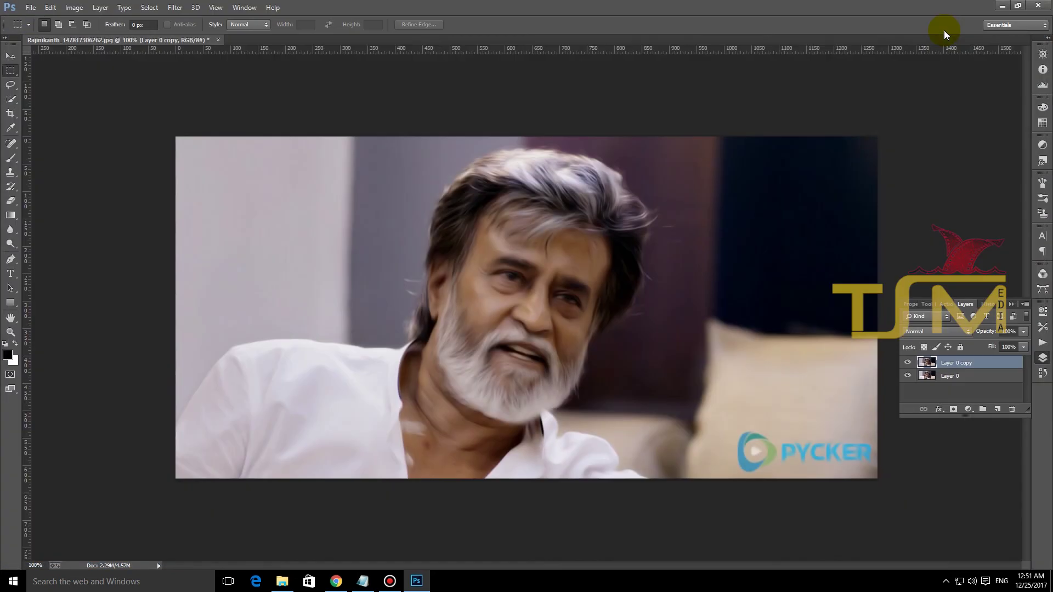
Apply Filter > Sharpen > Unsharp Mask with Amount 100%, Radius 5 pixels, Threshold 0
{"action": "left_click", "coordinate": [174, 8]}
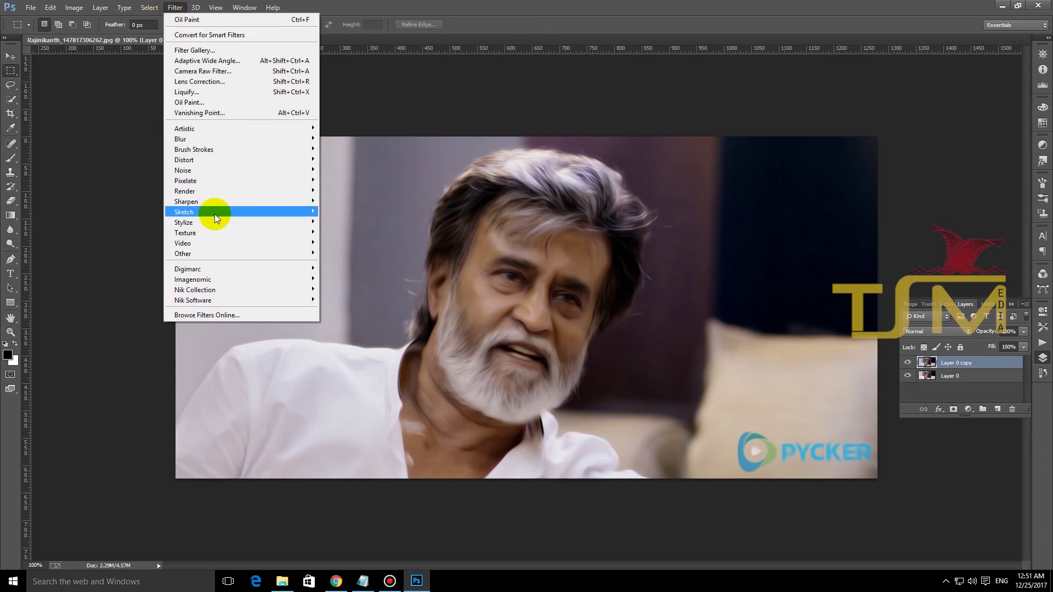
{"action": "mouse_move", "coordinate": [212, 205]}
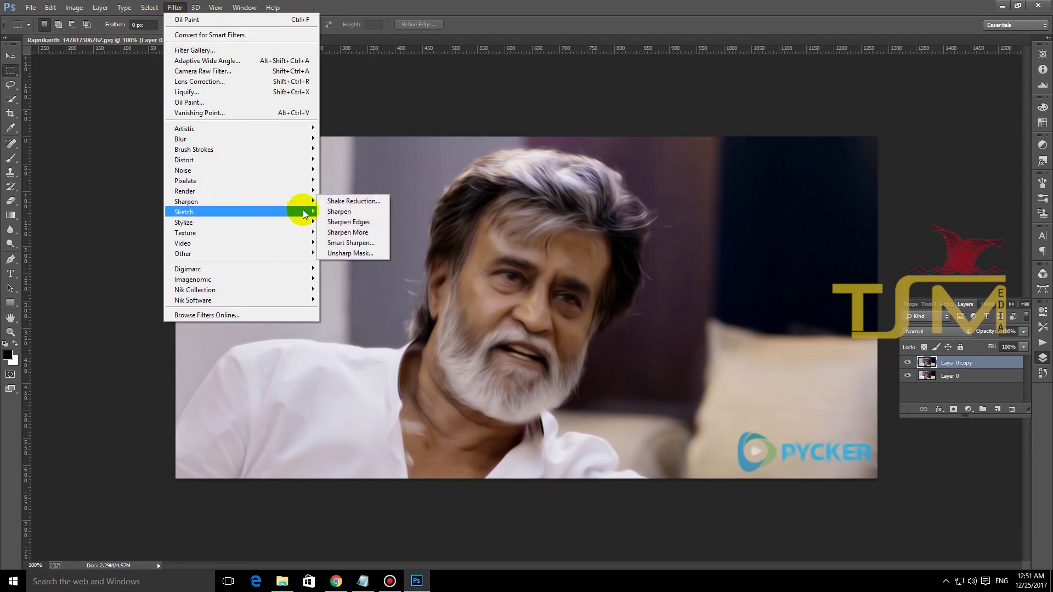
{"action": "left_click", "coordinate": [357, 253]}
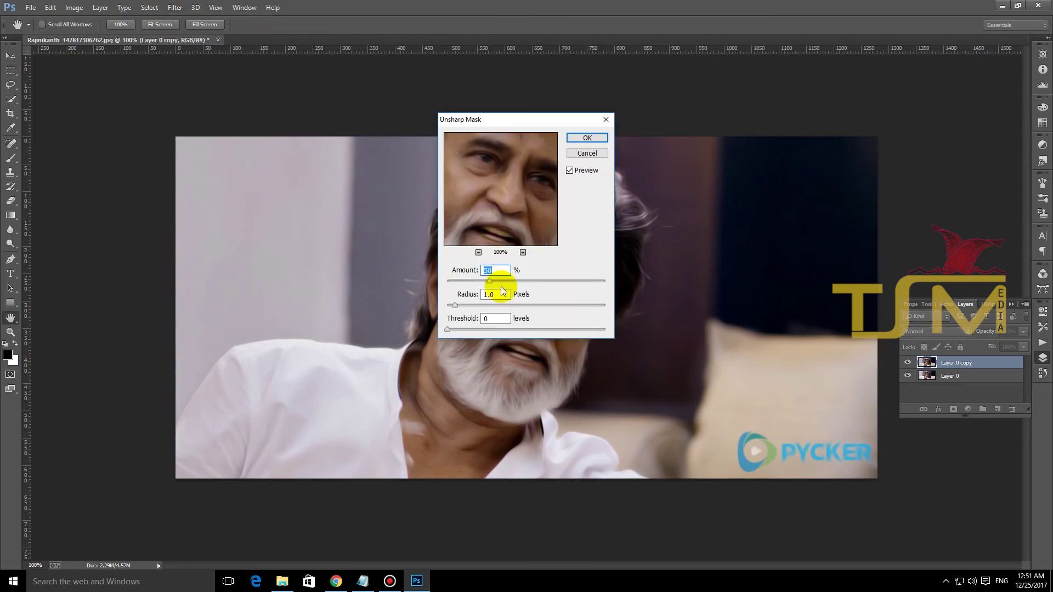
{"action": "type", "text": "100"}
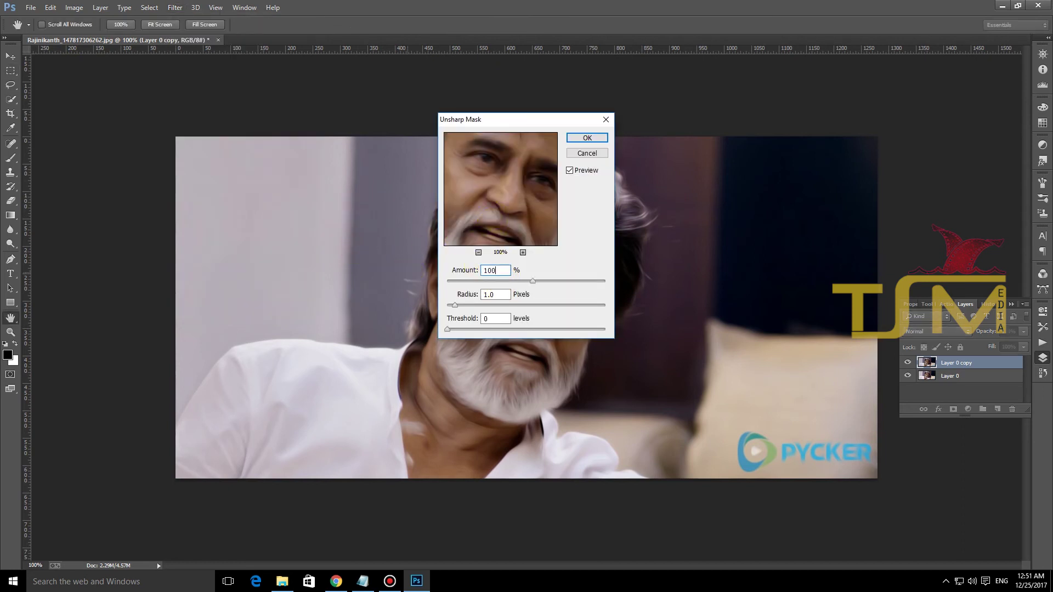
{"action": "double_click", "coordinate": [488, 295]}
{"action": "type", "text": "5"}
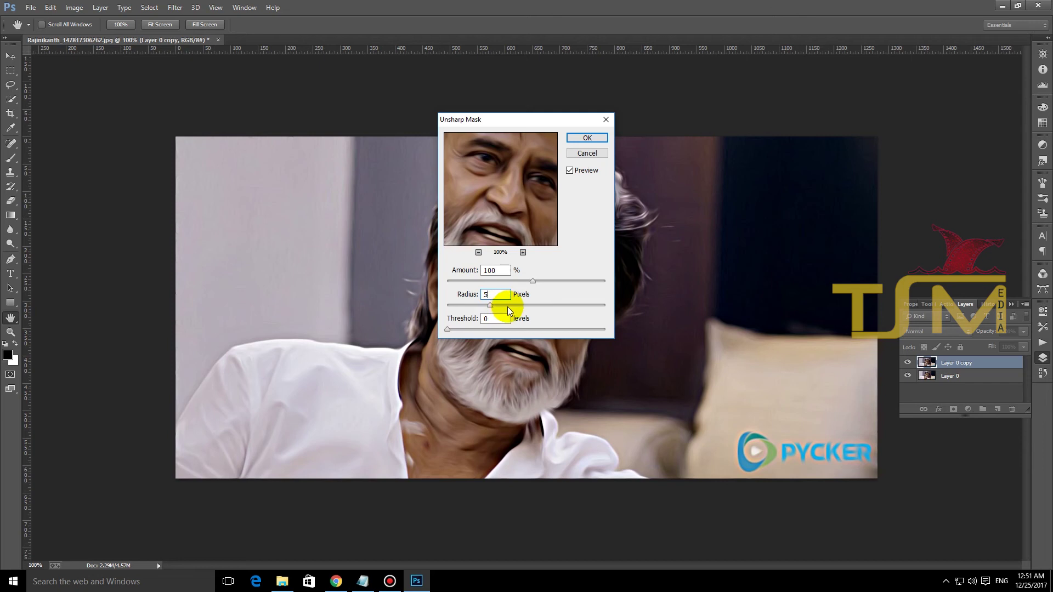
{"action": "double_click", "coordinate": [494, 319]}
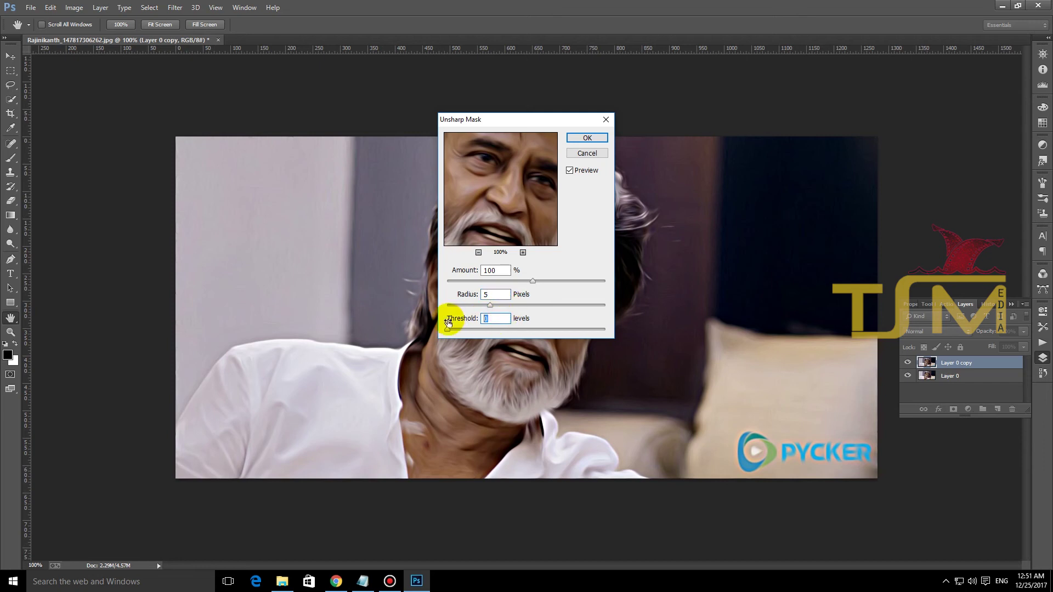
{"action": "left_click", "coordinate": [576, 137]}
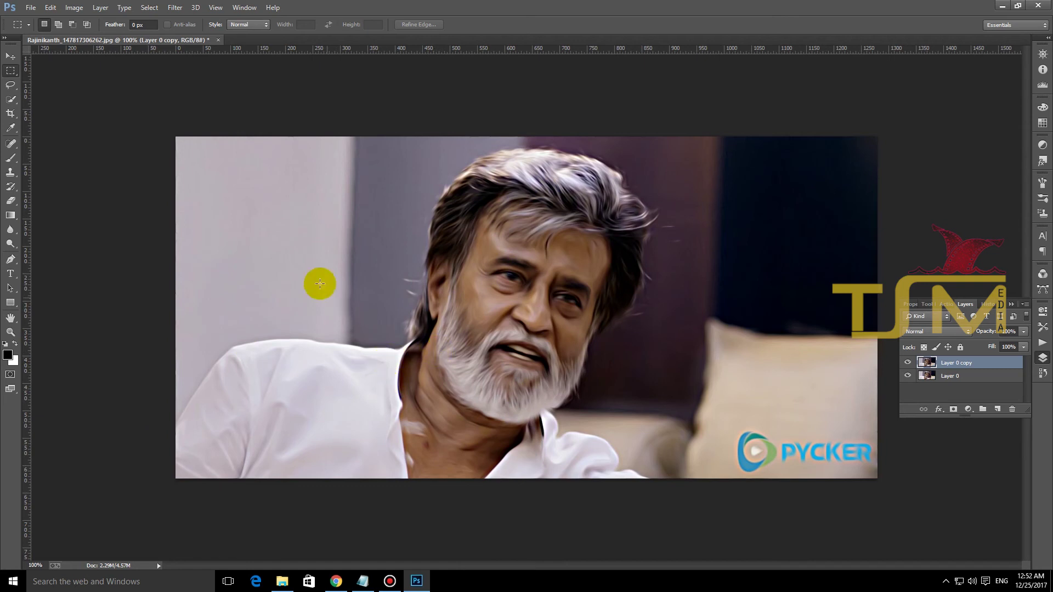
Launch HDR Efex Pro 2 from the Filter > Nik Collection menu
{"action": "left_click", "coordinate": [175, 8]}
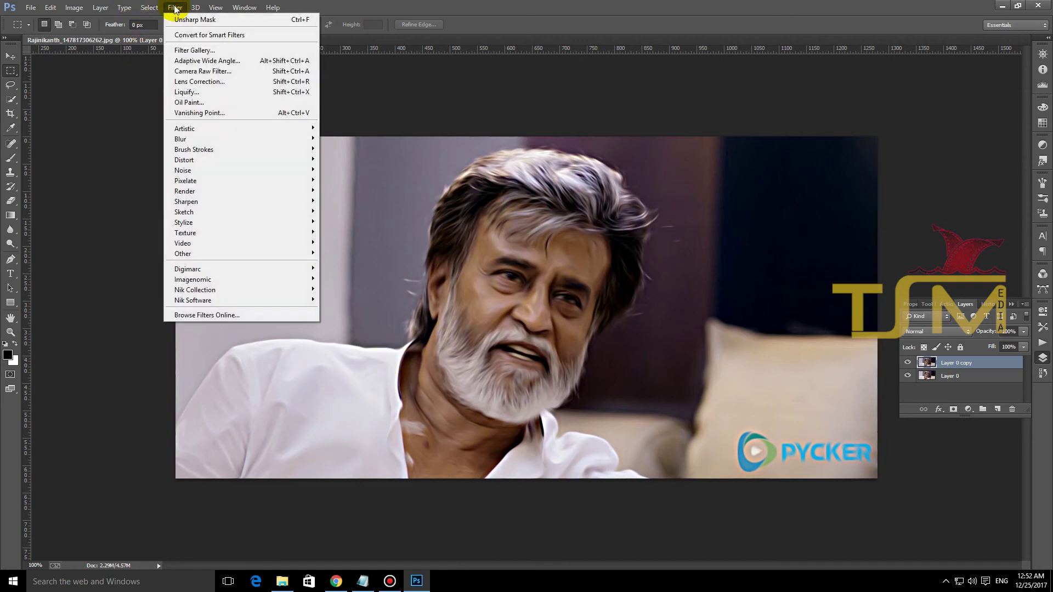
{"action": "mouse_move", "coordinate": [222, 280]}
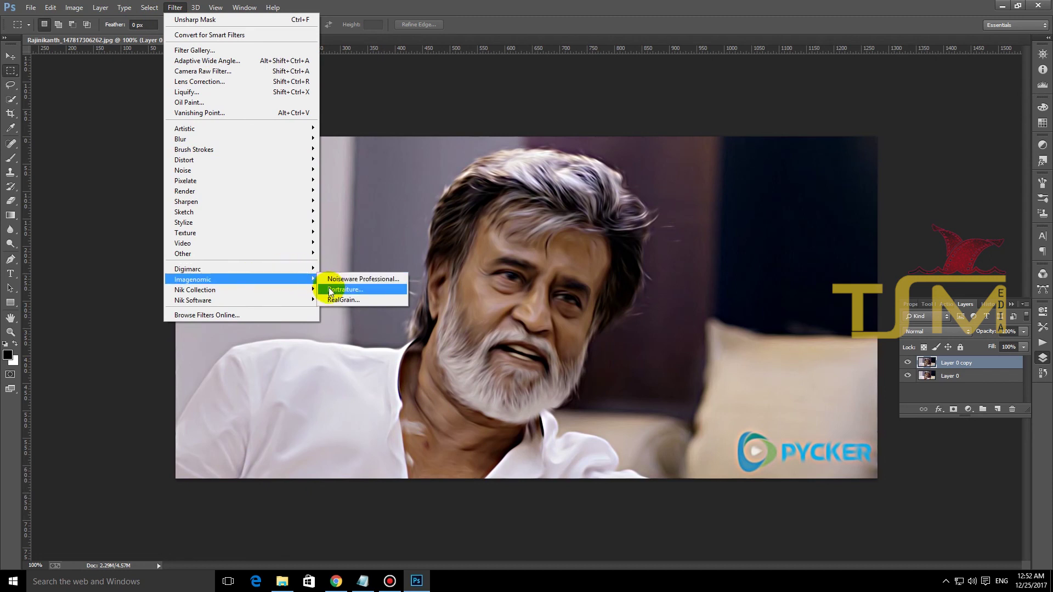
{"action": "mouse_move", "coordinate": [299, 294]}
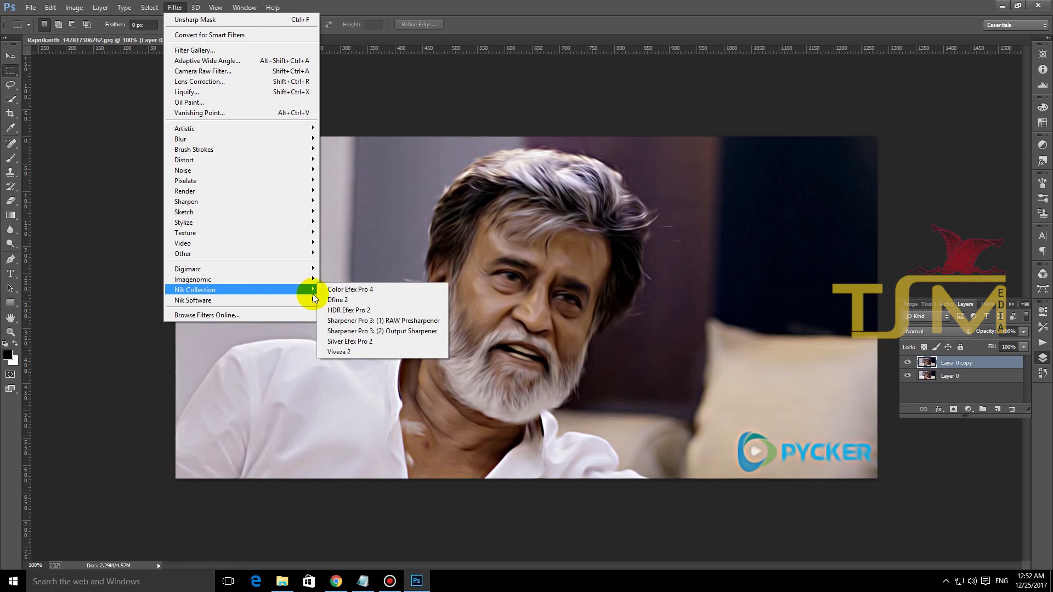
{"action": "left_click", "coordinate": [337, 310]}
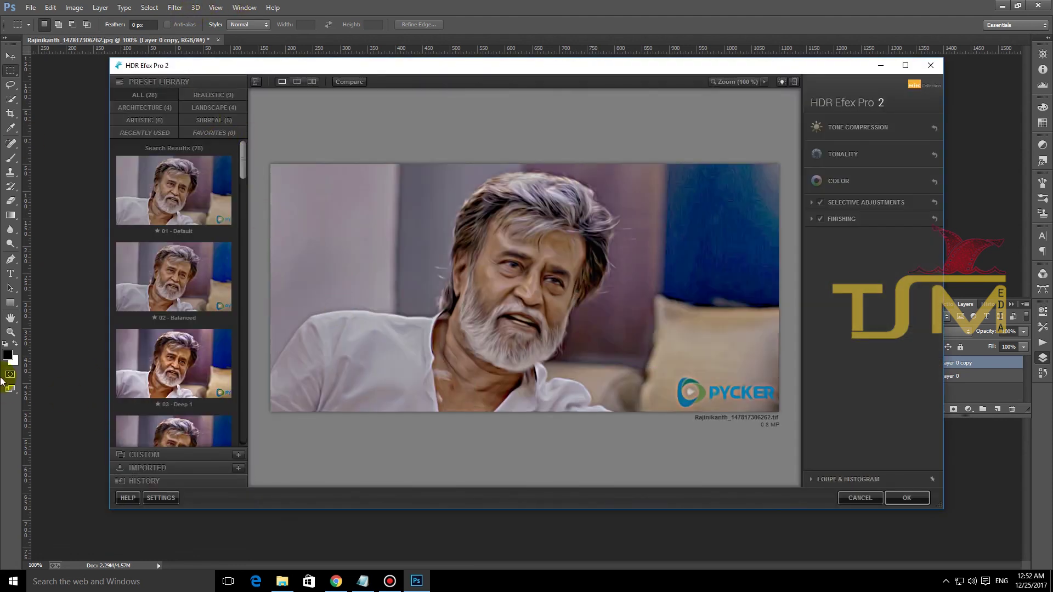
Apply the 03 - Deep 1 preset and raise Tone Compression from 47% to 78%
{"action": "left_click", "coordinate": [170, 271]}
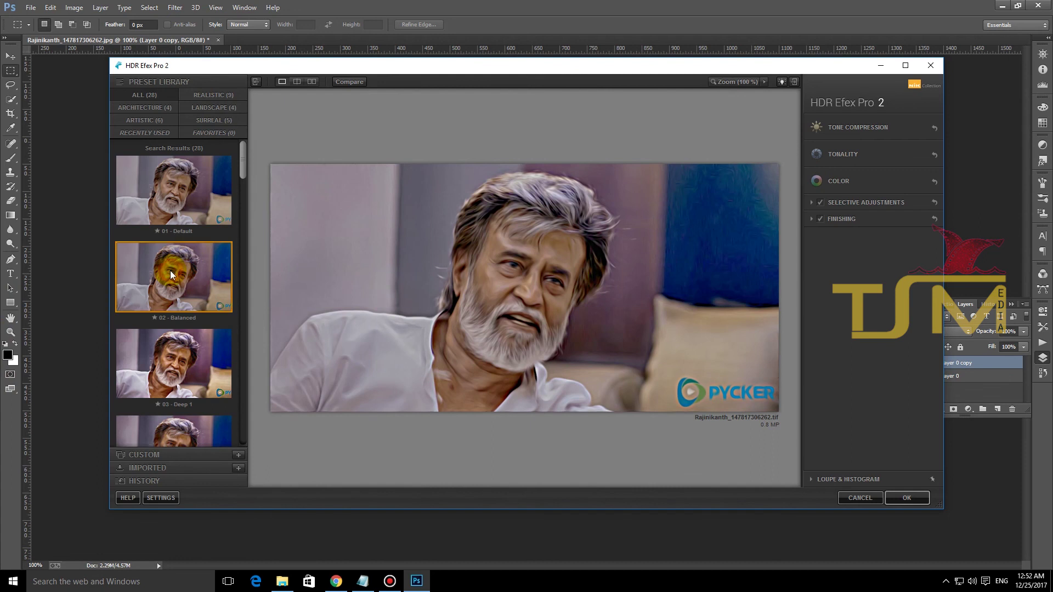
{"action": "left_click", "coordinate": [182, 370]}
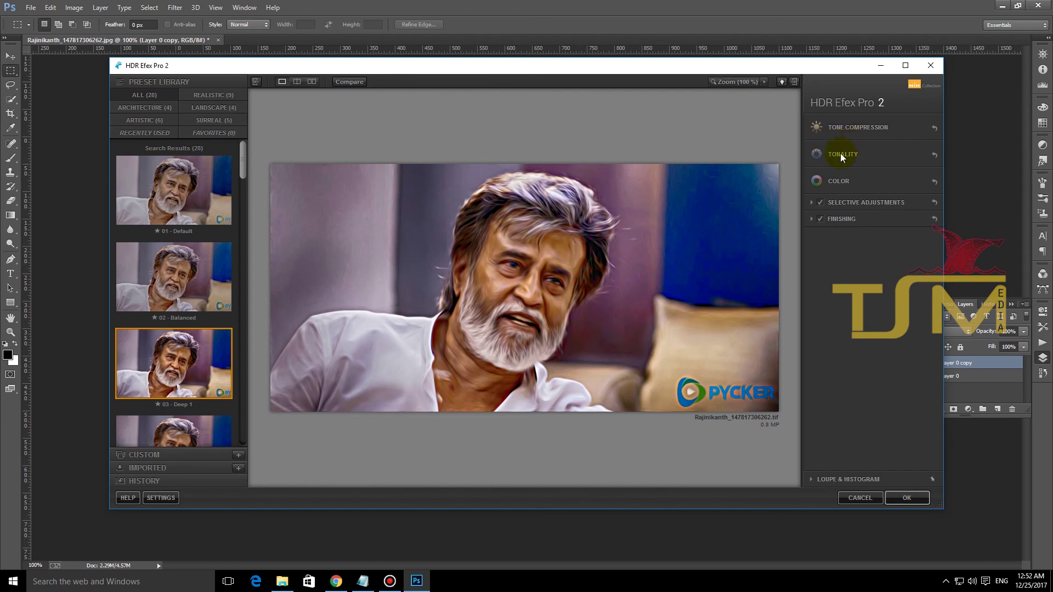
{"action": "left_click", "coordinate": [825, 129]}
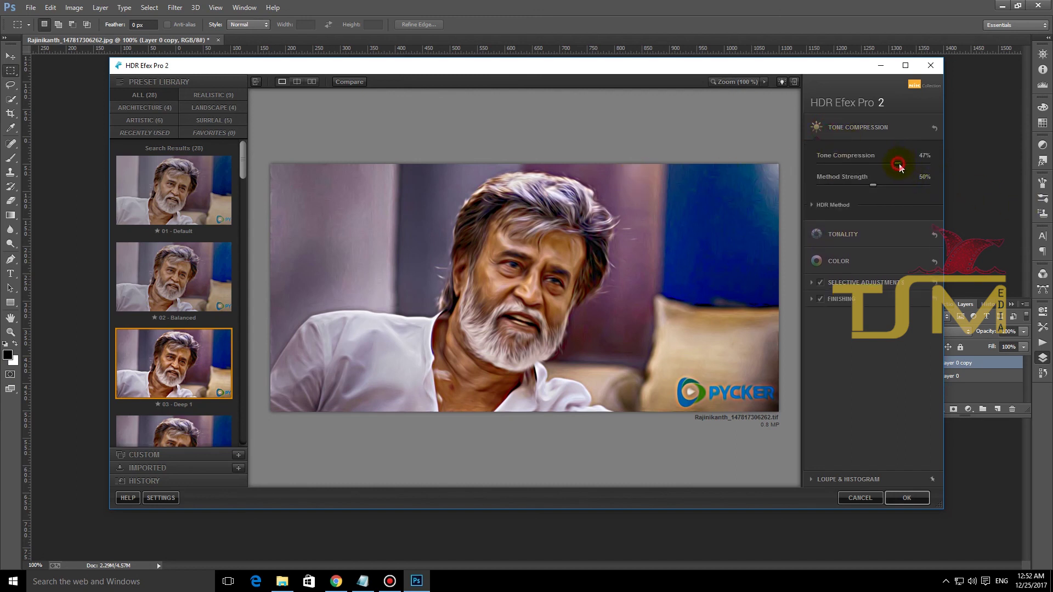
{"action": "left_click_drag", "start_coordinate": [907, 164], "coordinate": [915, 163]}
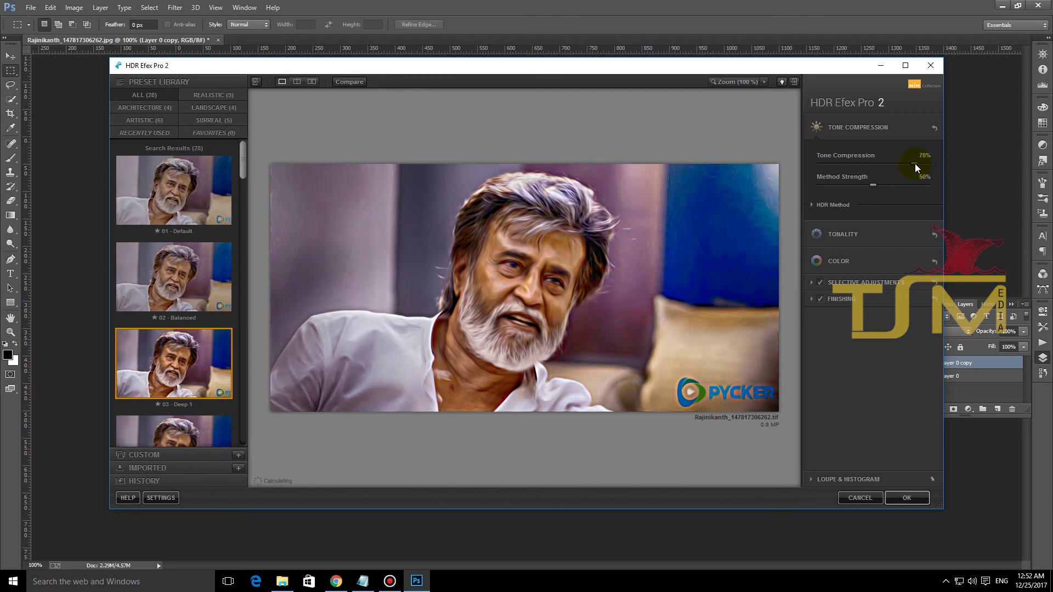